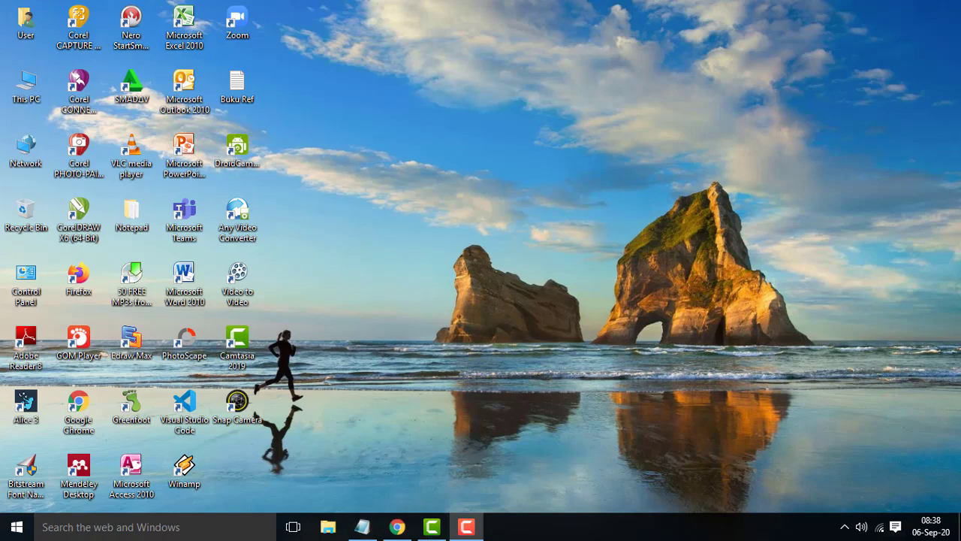
left_click(397, 527)
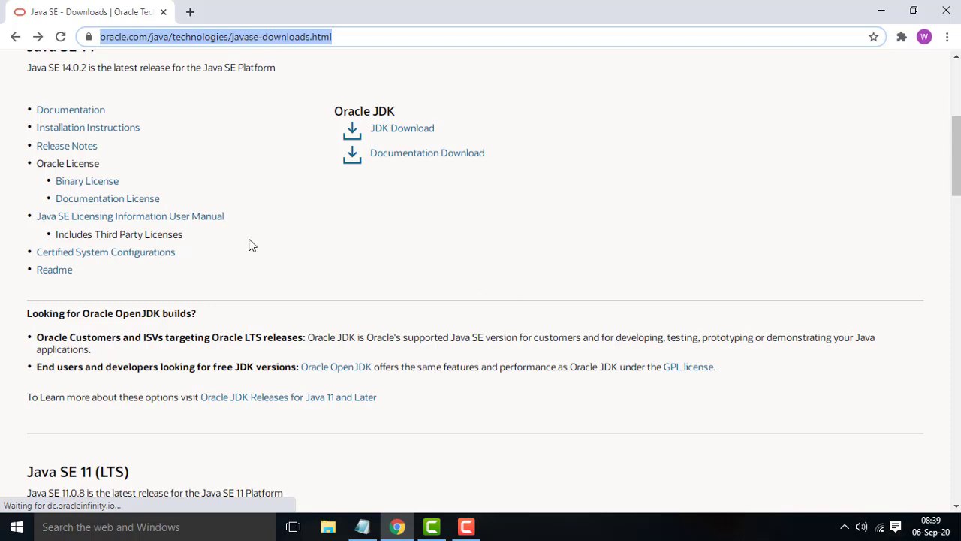
left_click(362, 526)
type("https://www.oracle.com/java/technologies/javase-downloads.html")
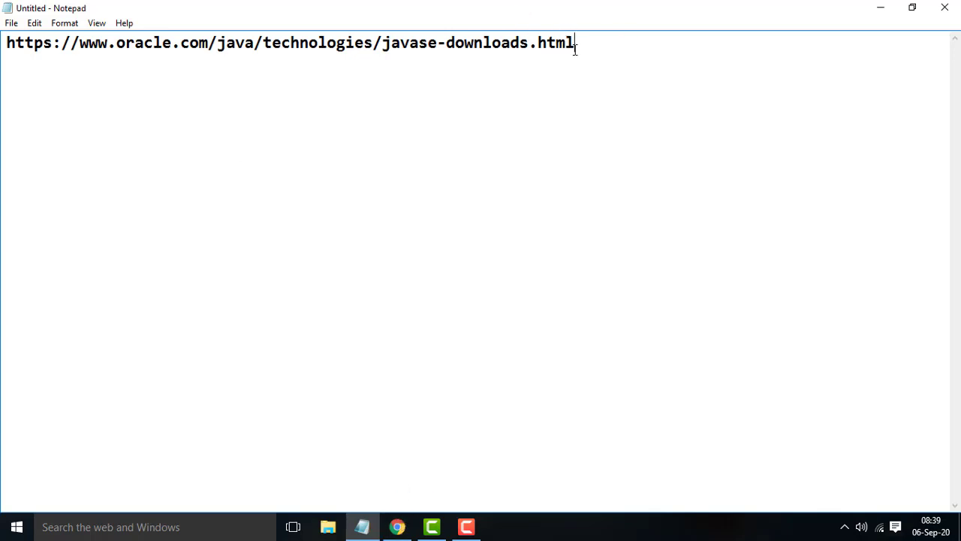
left_click_drag(576, 43, 2, 69)
- Switch to Chrome, open the Oracle JDK download page for Java SE 14 and examine the list of JDK 14.0.2 packages
mouse_move(398, 528)
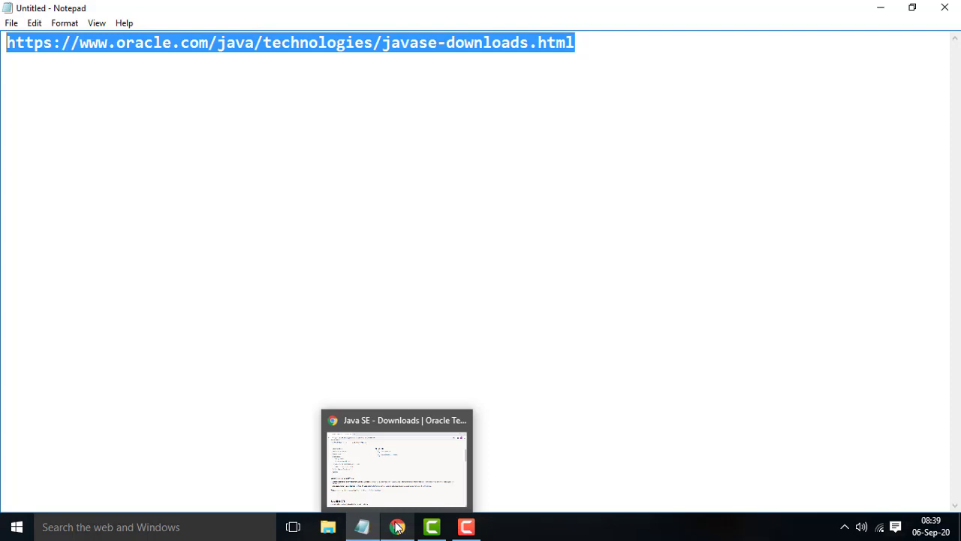
left_click(398, 528)
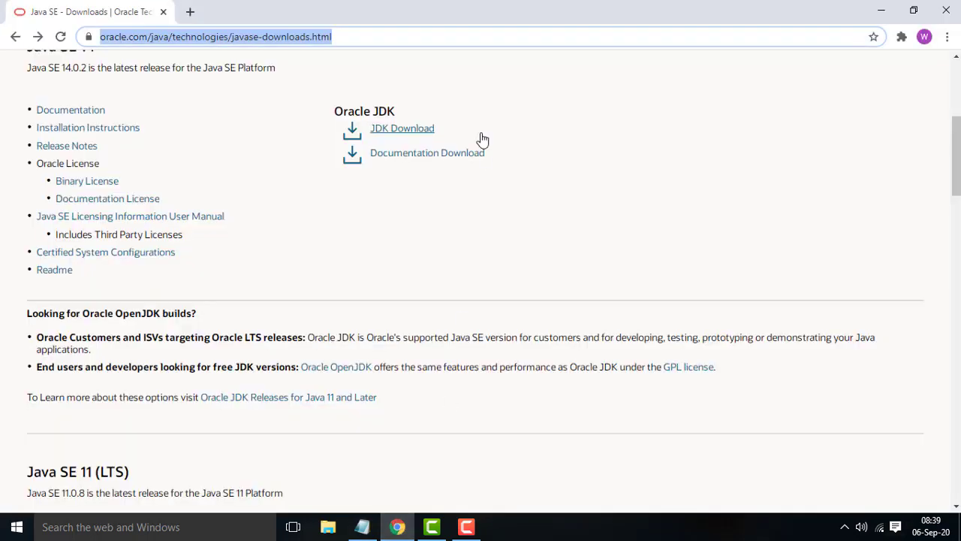
left_click(411, 138)
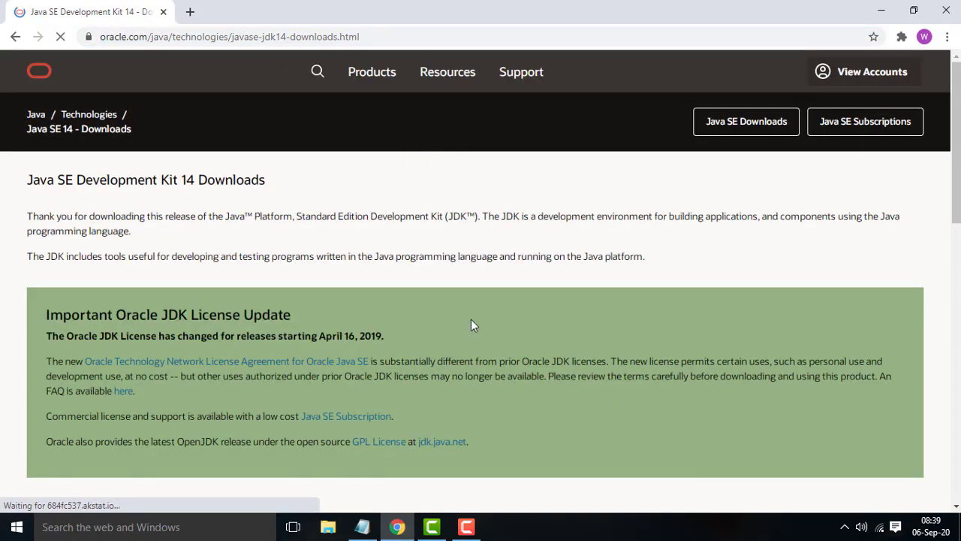
scroll(488, 353, "down", 7)
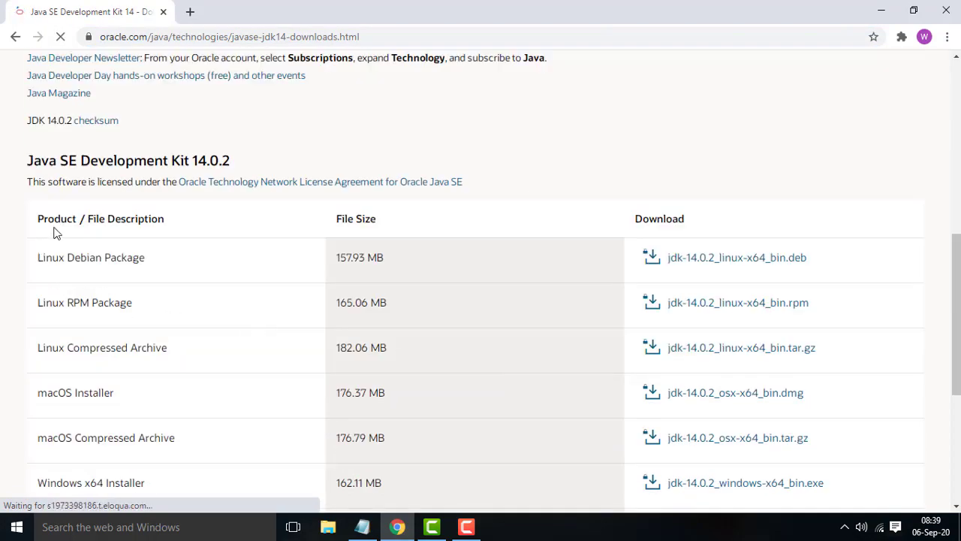
scroll(149, 417, "down", 3)
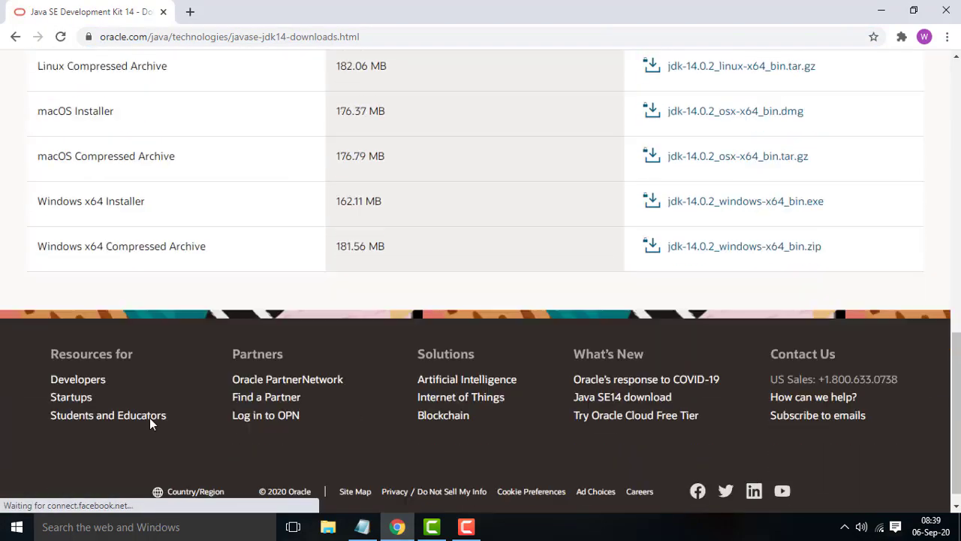
scroll(150, 417, "up", 2)
scroll(150, 418, "up", 1)
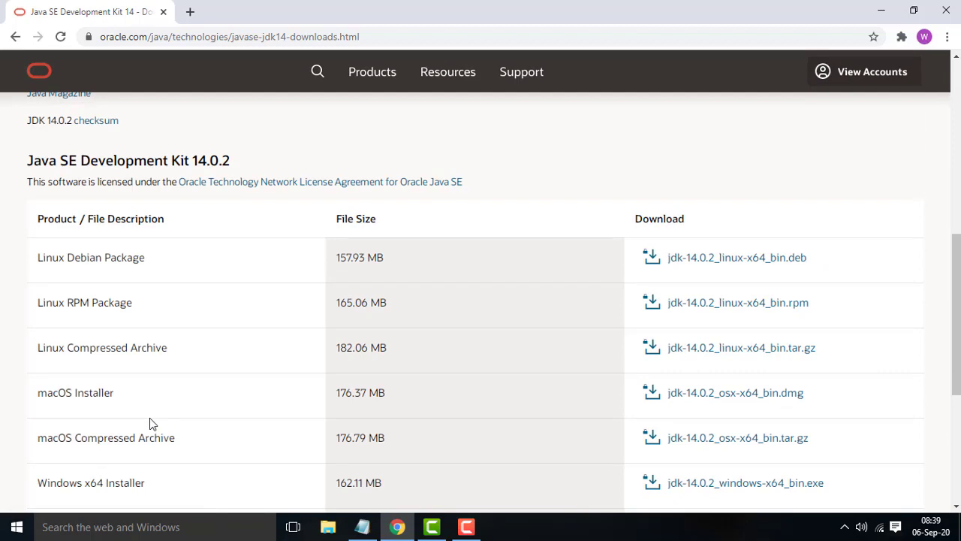
scroll(149, 419, "down", 1)
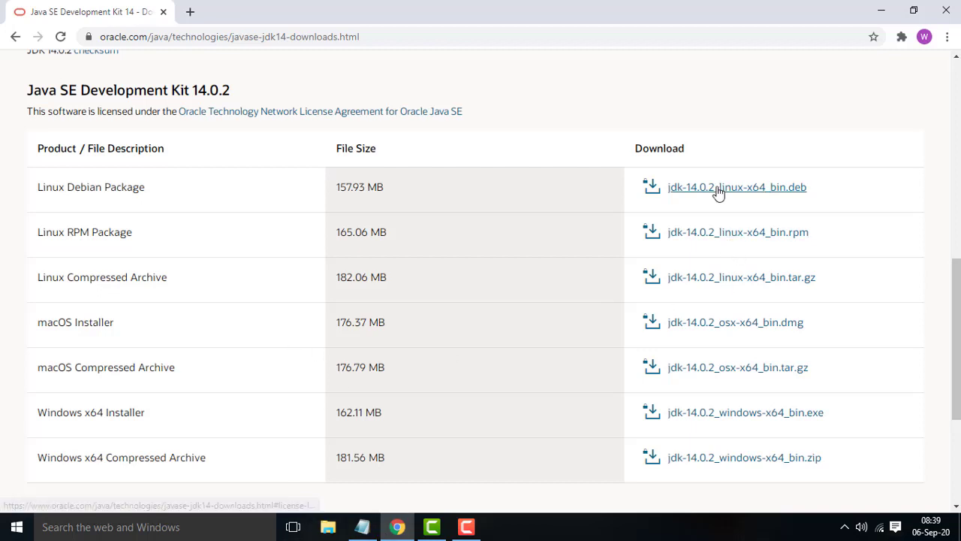
- Switch to File Explorer and open the Java folder in Program Files on drive C to check the JDK installation
left_click(335, 527)
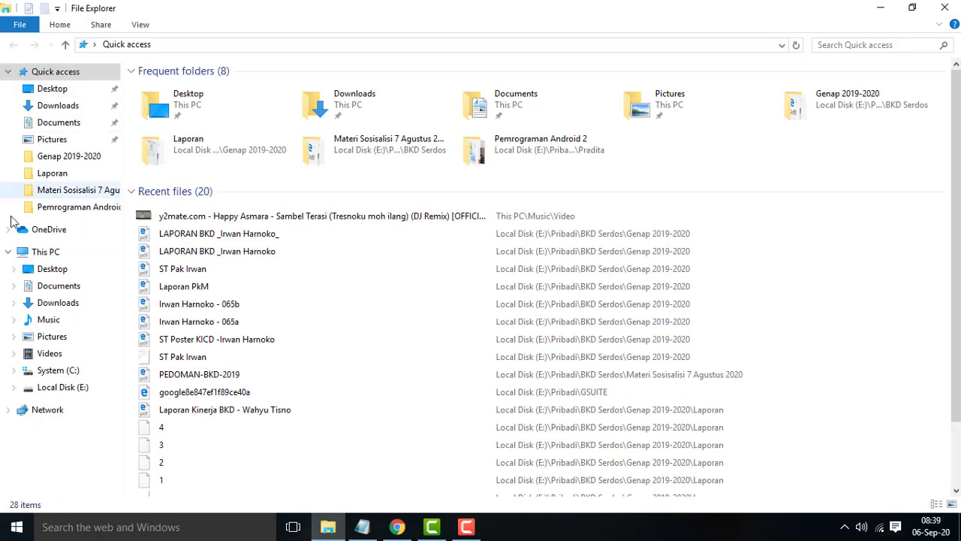
left_click(48, 370)
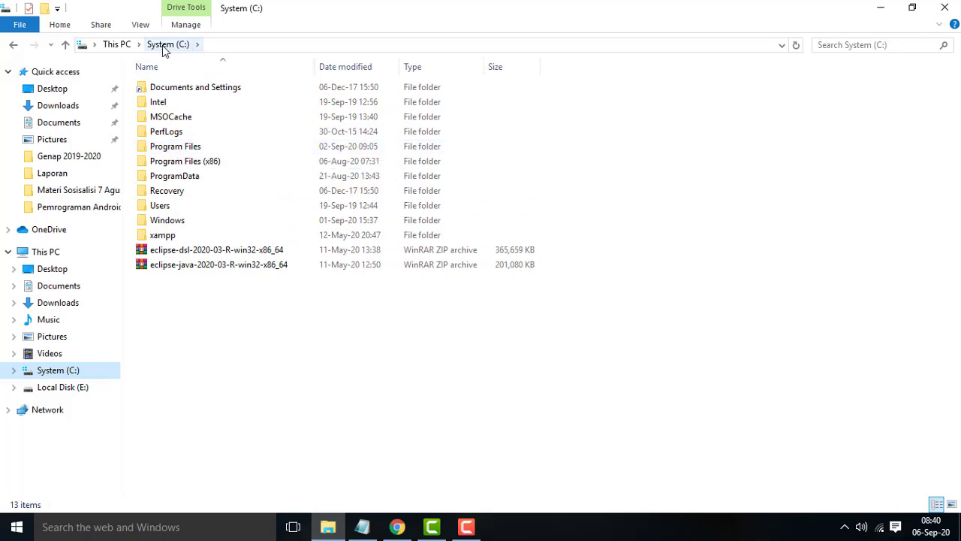
double_click(185, 149)
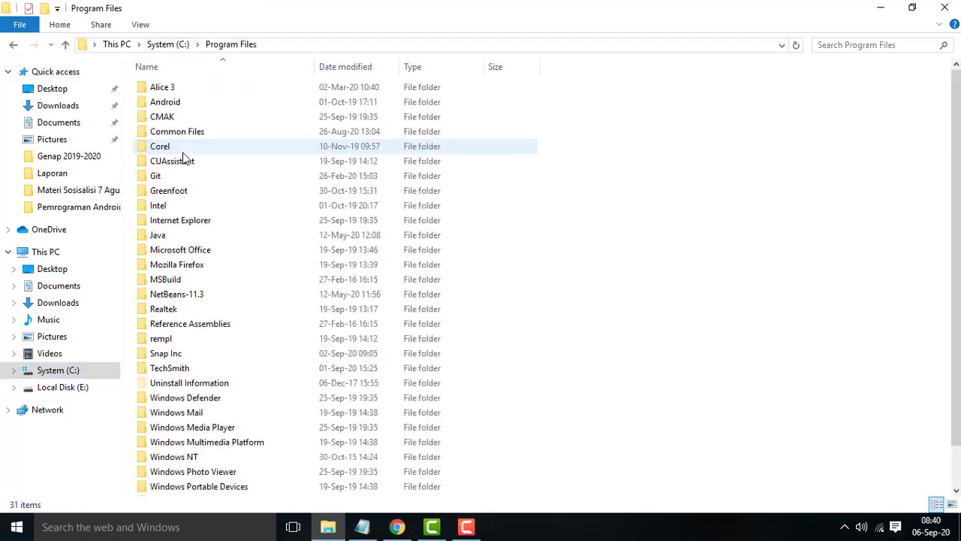
double_click(169, 237)
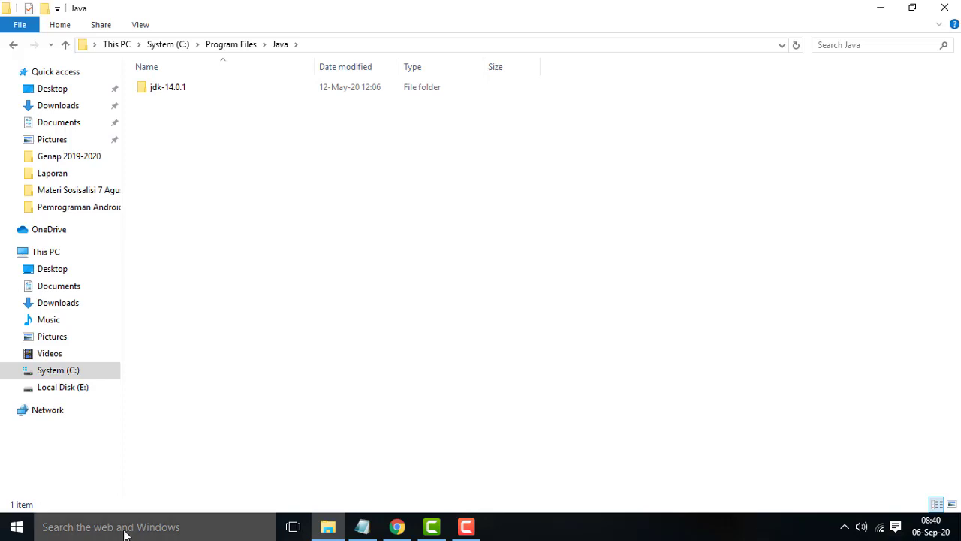
- Add the line "Seting Path - cmd kita membaca file java yang disimpan di drive apapun" below the address in Notepad and return to File Explorer
left_click(362, 526)
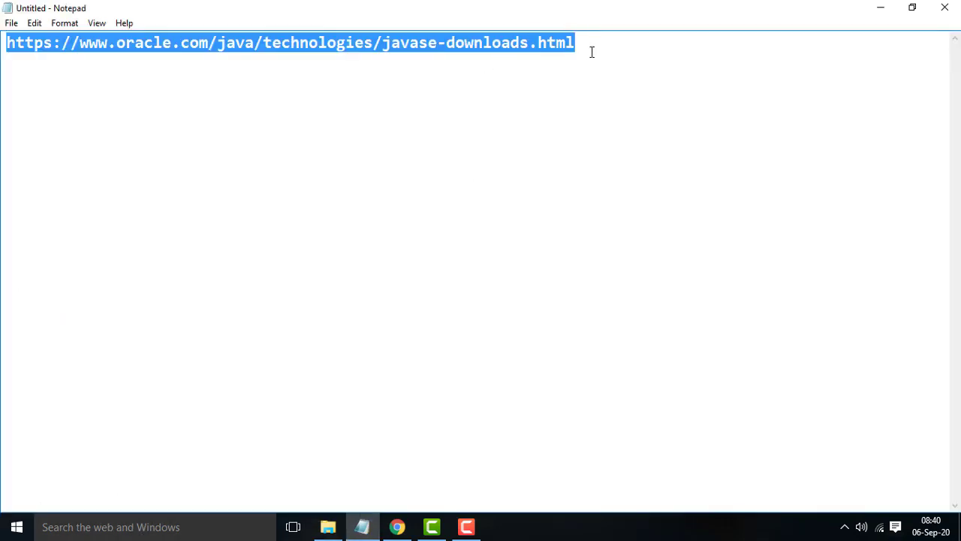
left_click(590, 49)
key("Return")
type("seting")
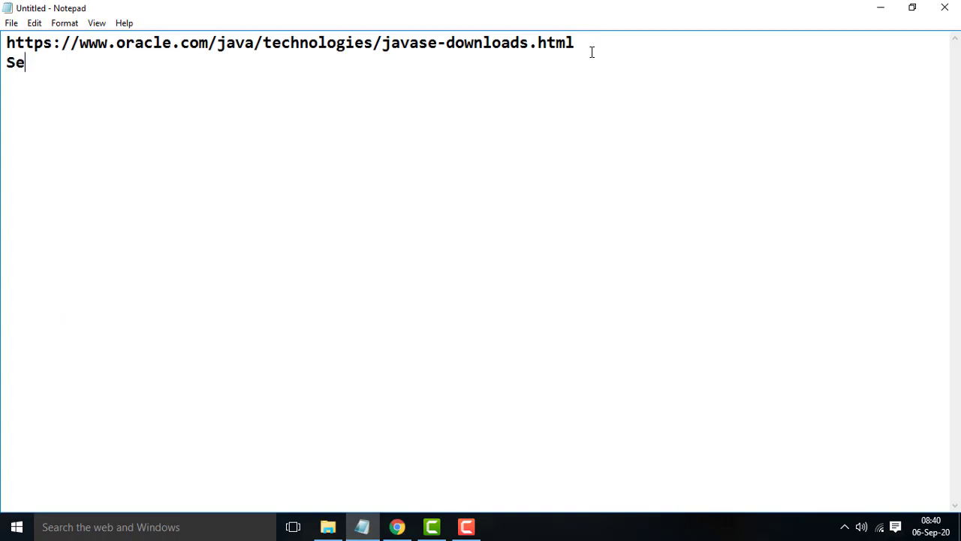
type(" Path")
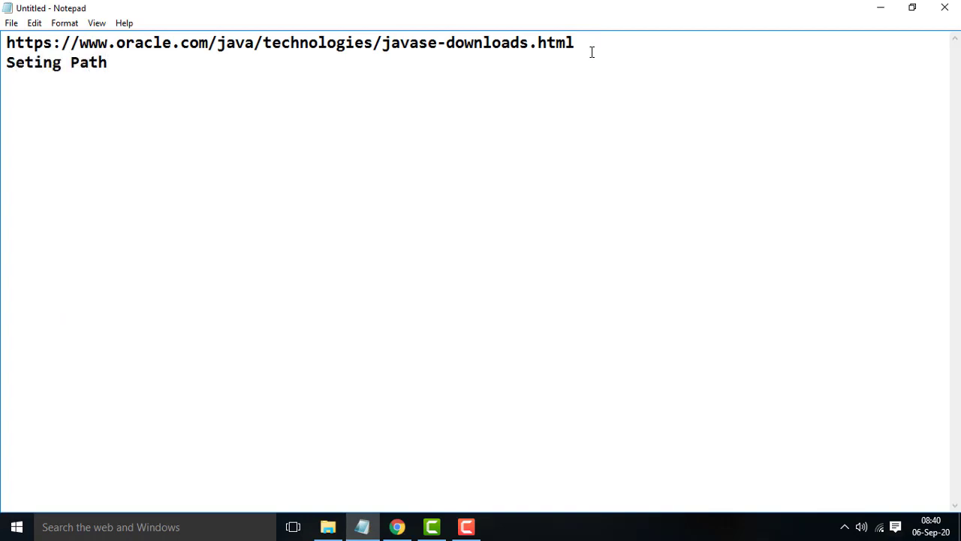
type(" -")
type("cmd kita memv")
key("BackSpace")
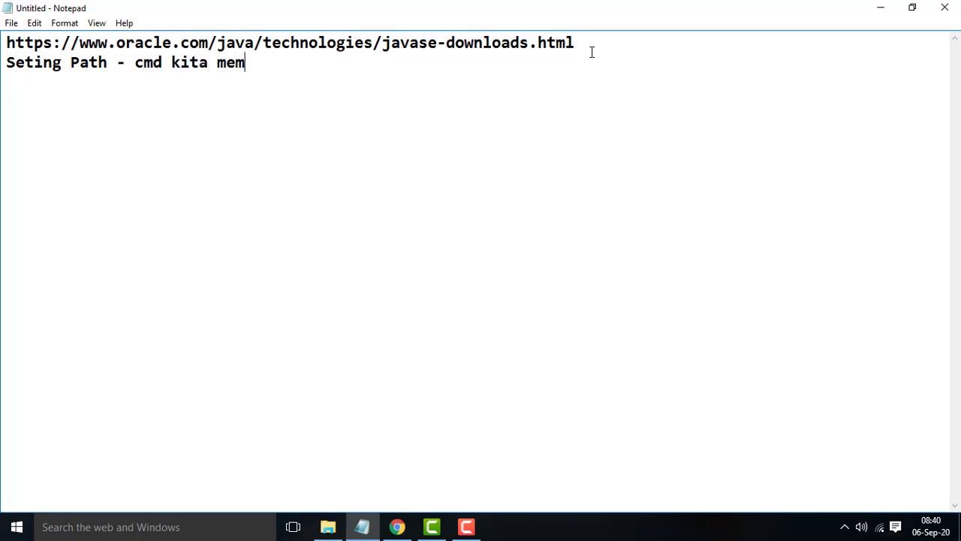
type("baca file j")
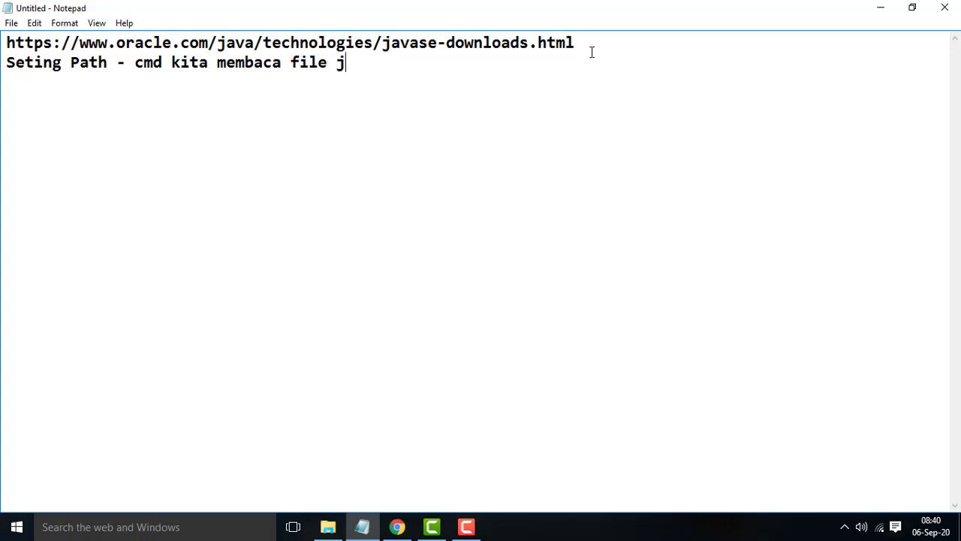
type("ava yang di")
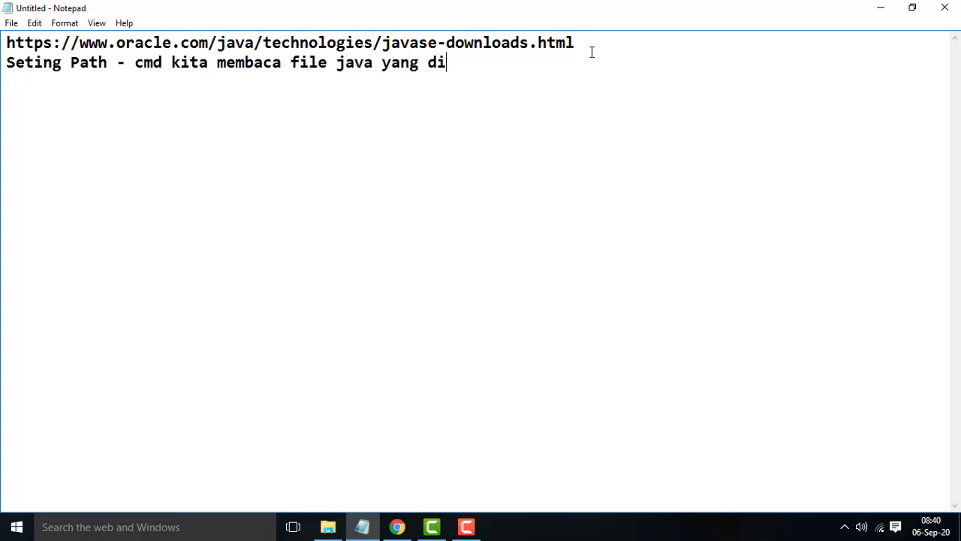
type("simpan di")
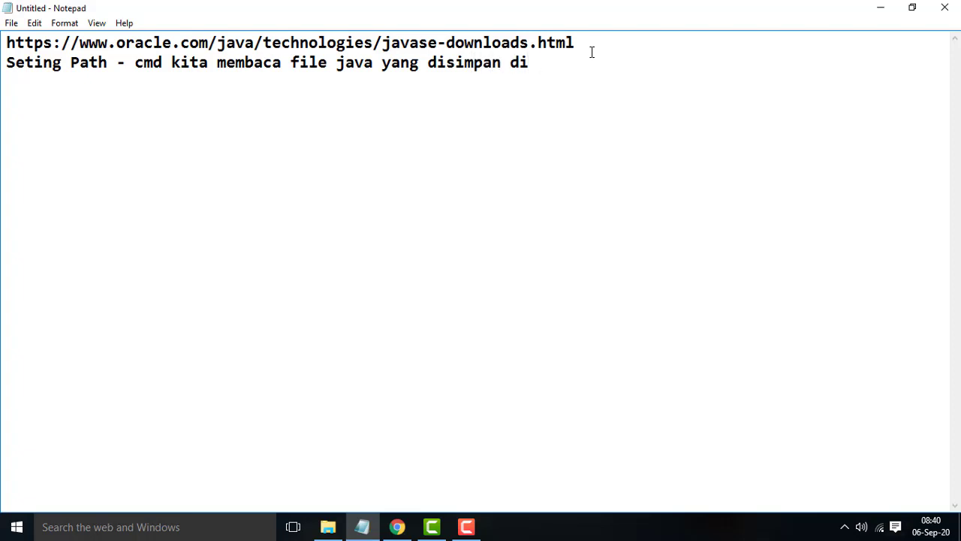
type(" drive apapun")
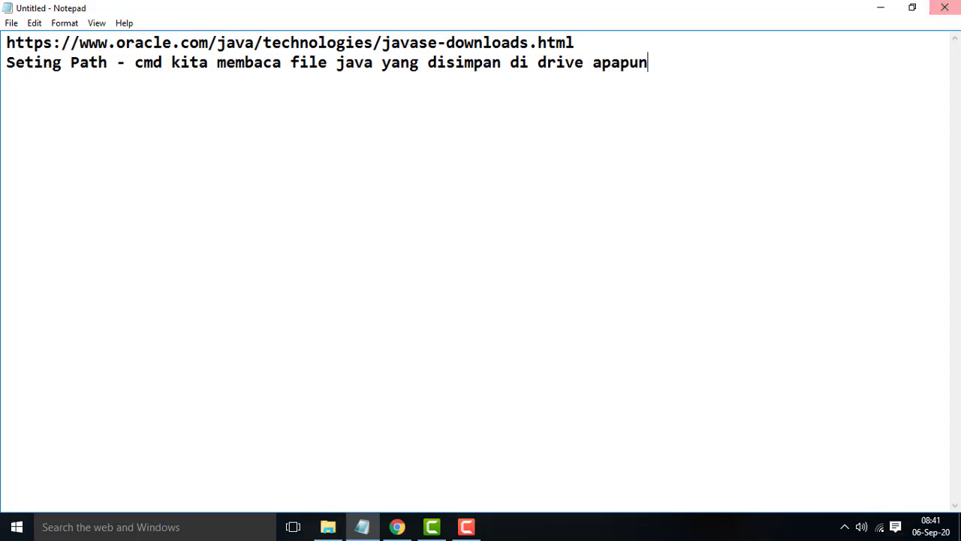
left_click(337, 530)
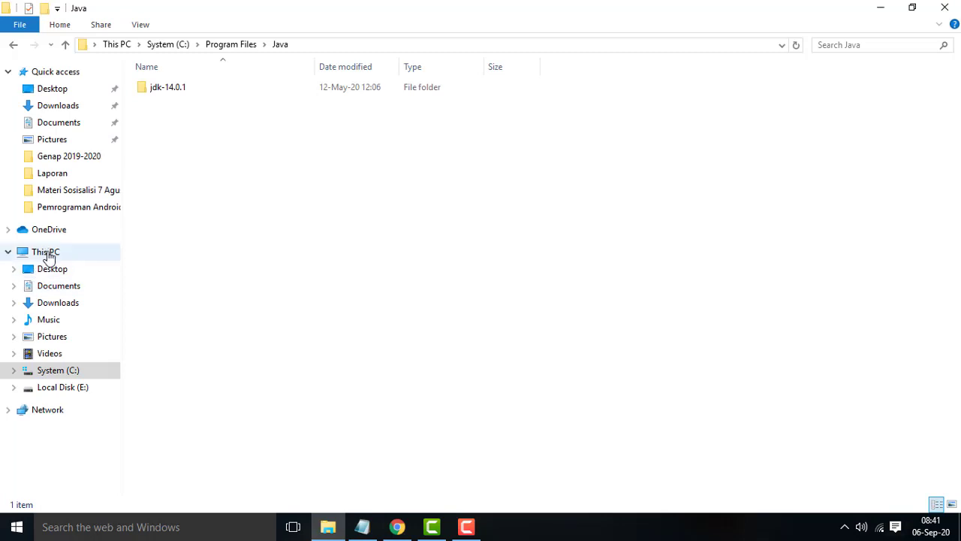
right_click(47, 255)
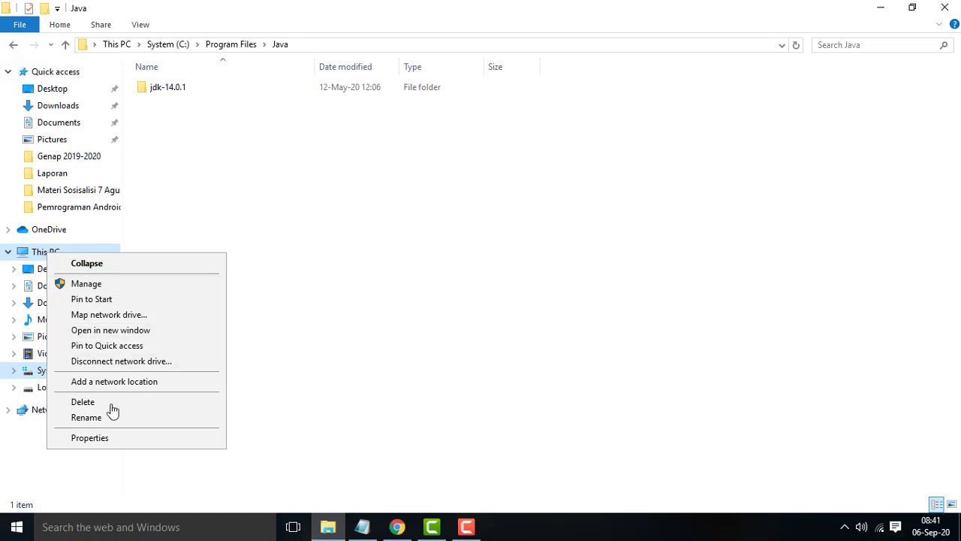
left_click(99, 437)
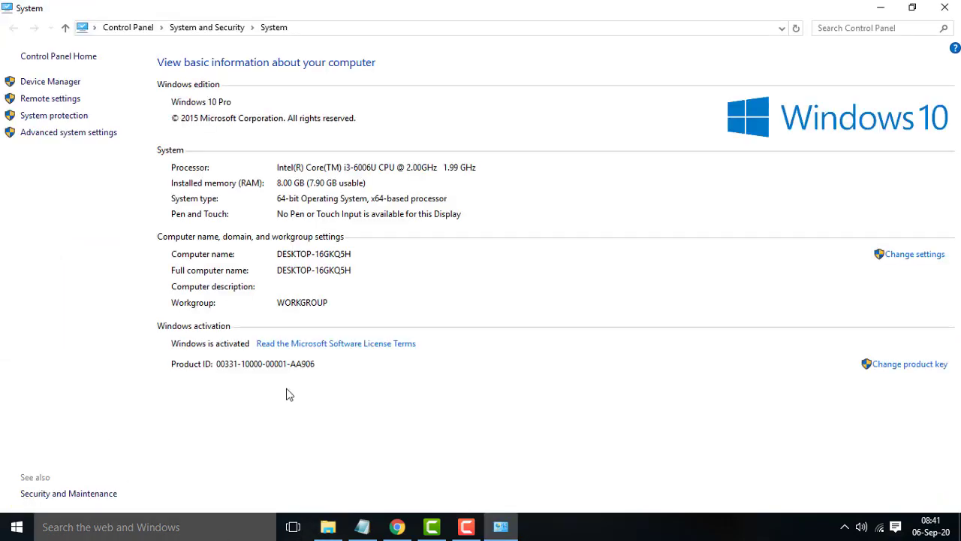
left_click(937, 14)
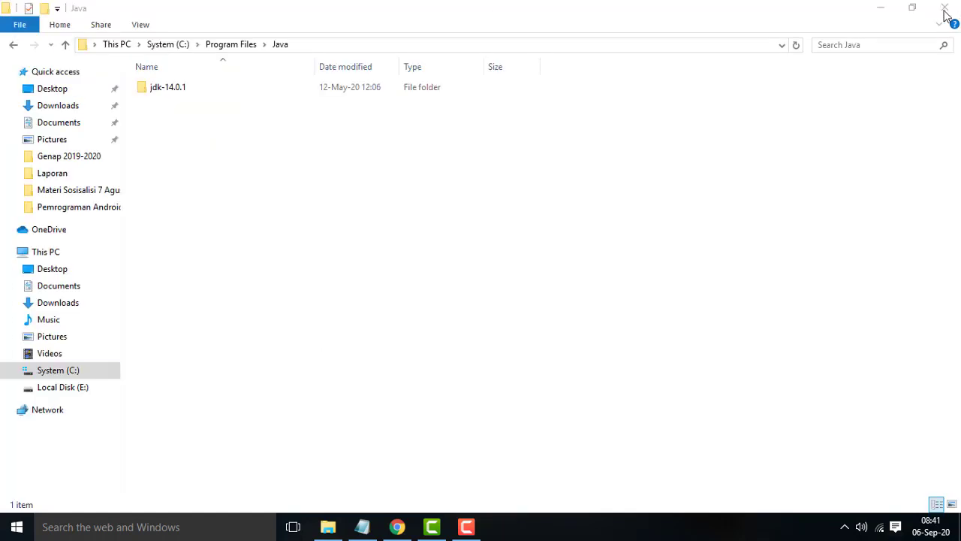
- Open the properties of This PC and bring up the environment variables through the advanced system settings
right_click(51, 255)
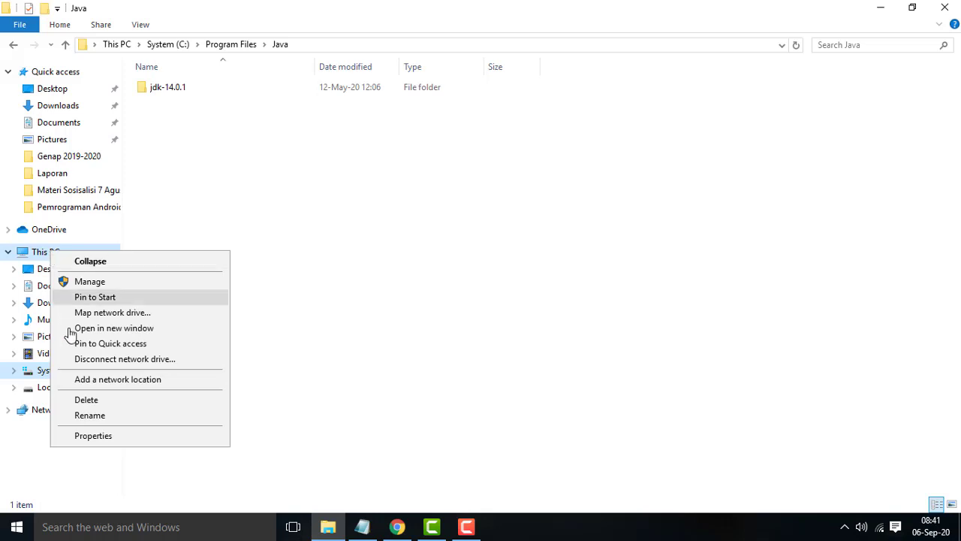
left_click(83, 437)
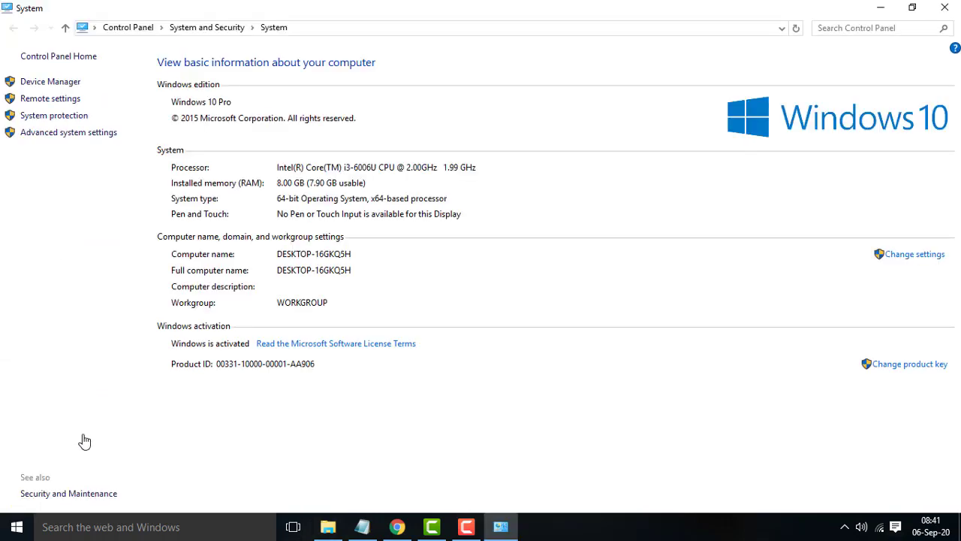
left_click(78, 139)
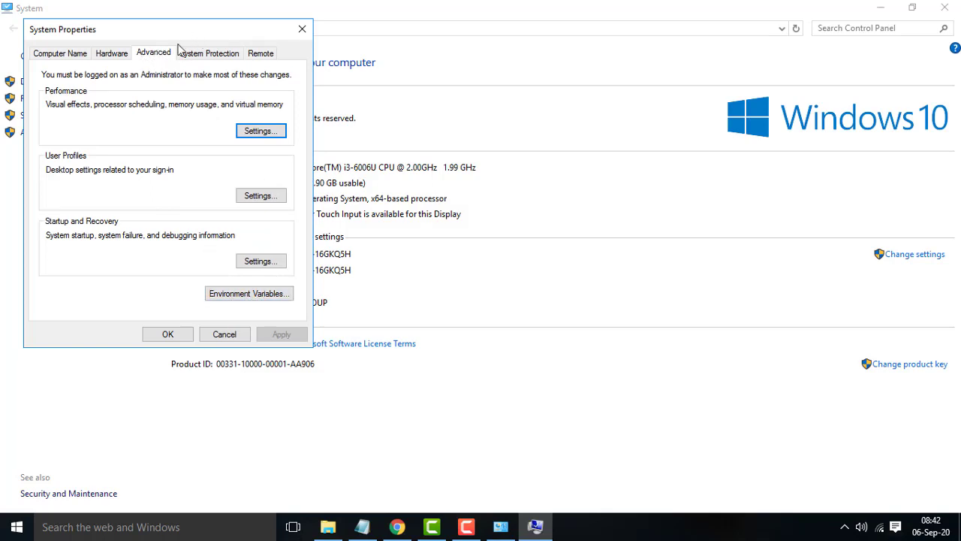
left_click(247, 295)
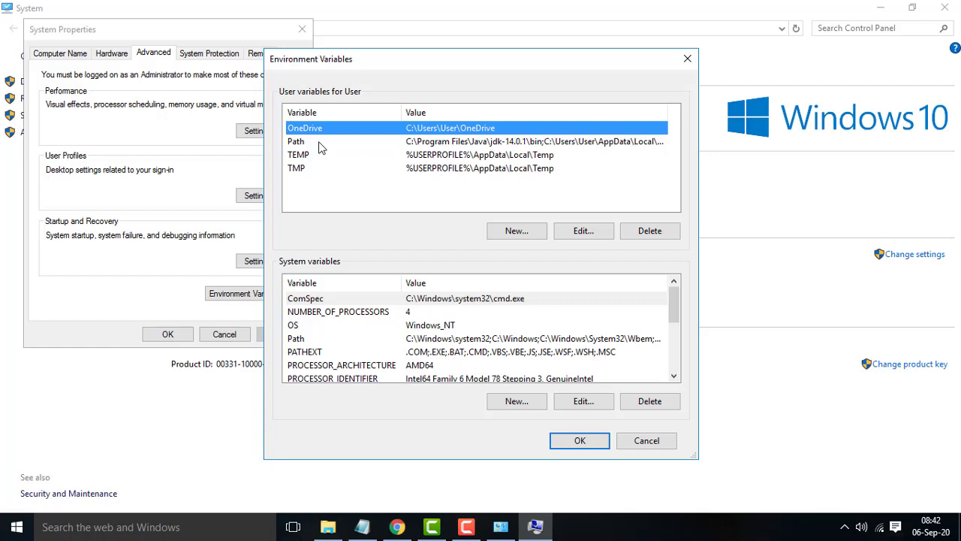
- Start a new user variable and name it Path
left_click(299, 144)
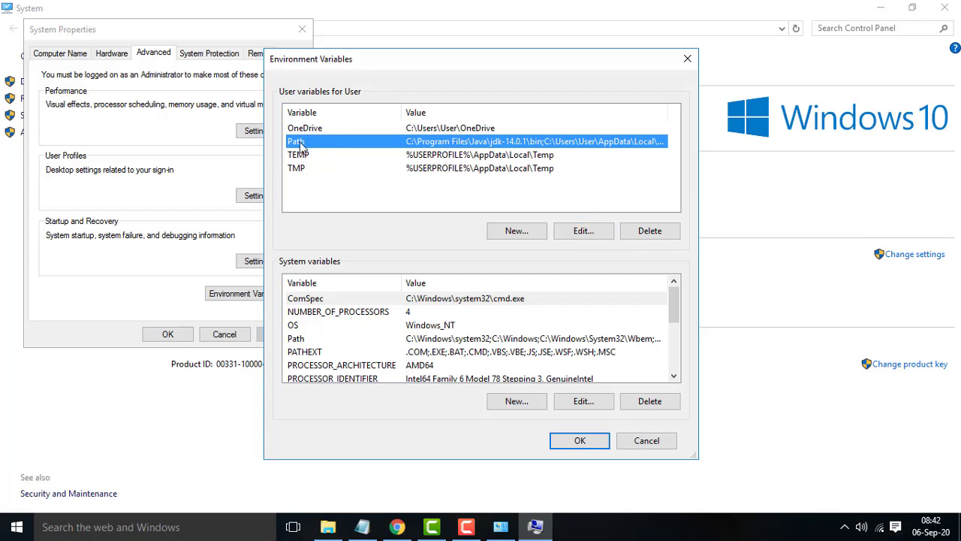
left_click(516, 232)
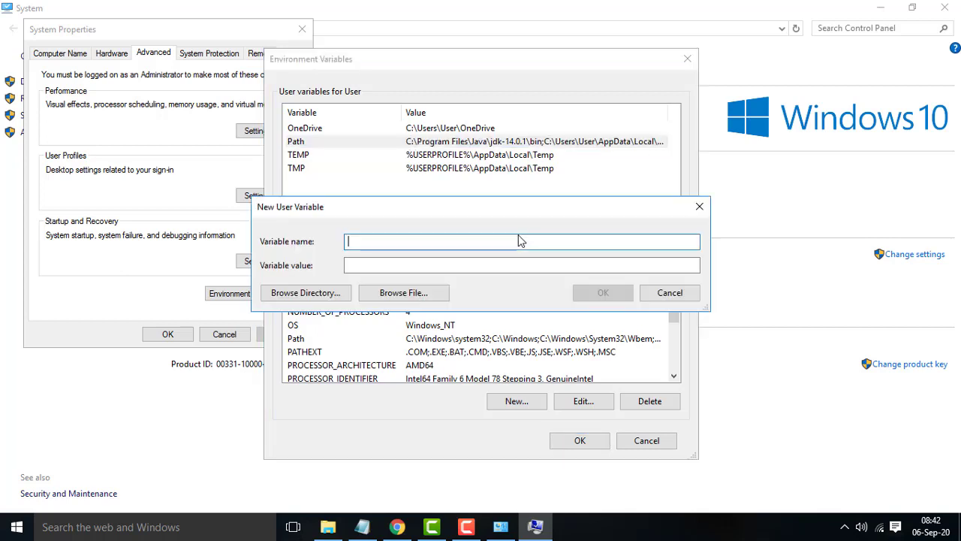
type("Path")
- Switch to File Explorer, open the bin folder of jdk-14.0.1 under Program Files\Java on drive C, and copy its address
mouse_move(325, 533)
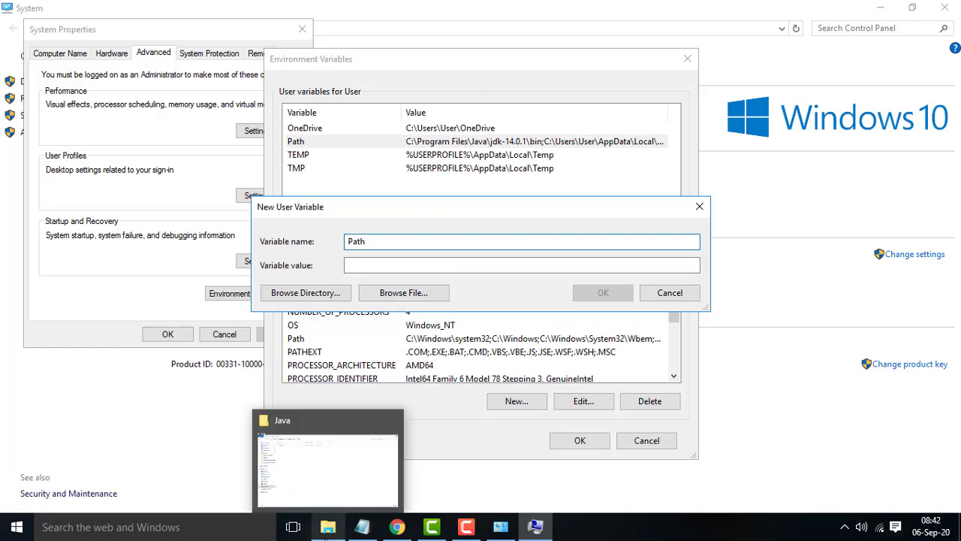
left_click(325, 529)
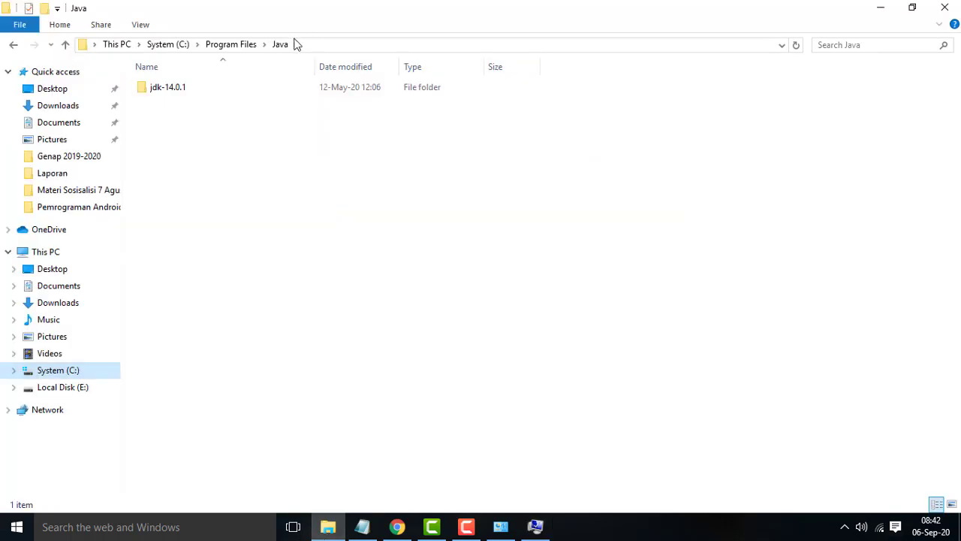
left_click(64, 371)
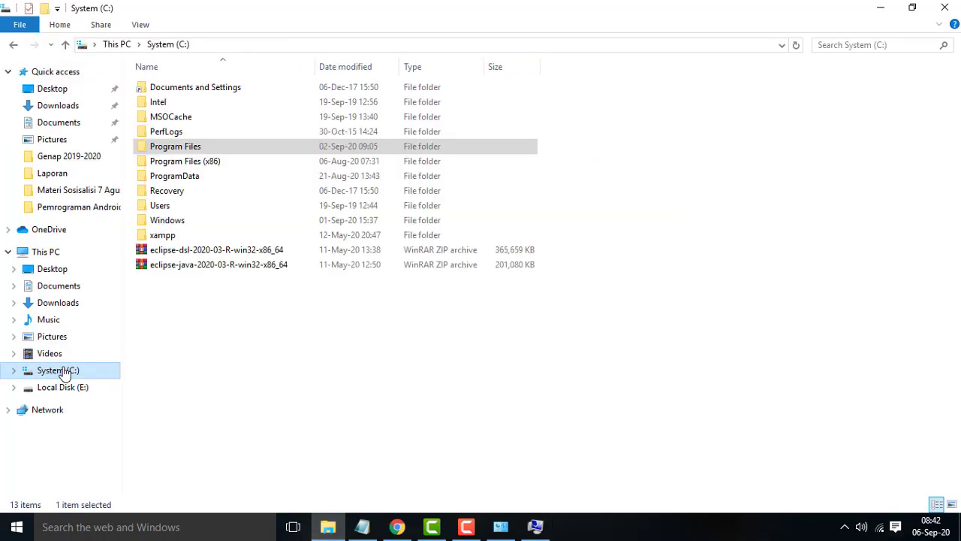
double_click(202, 150)
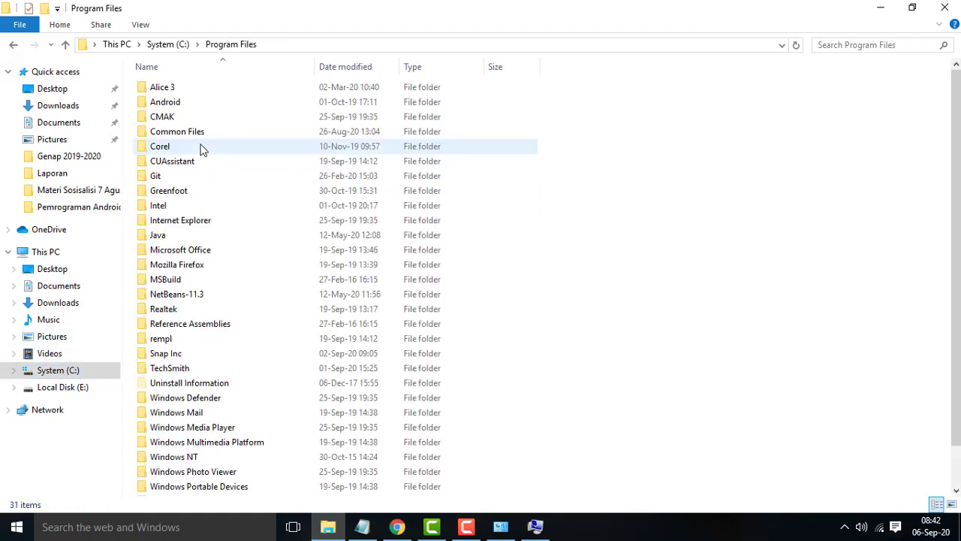
double_click(159, 236)
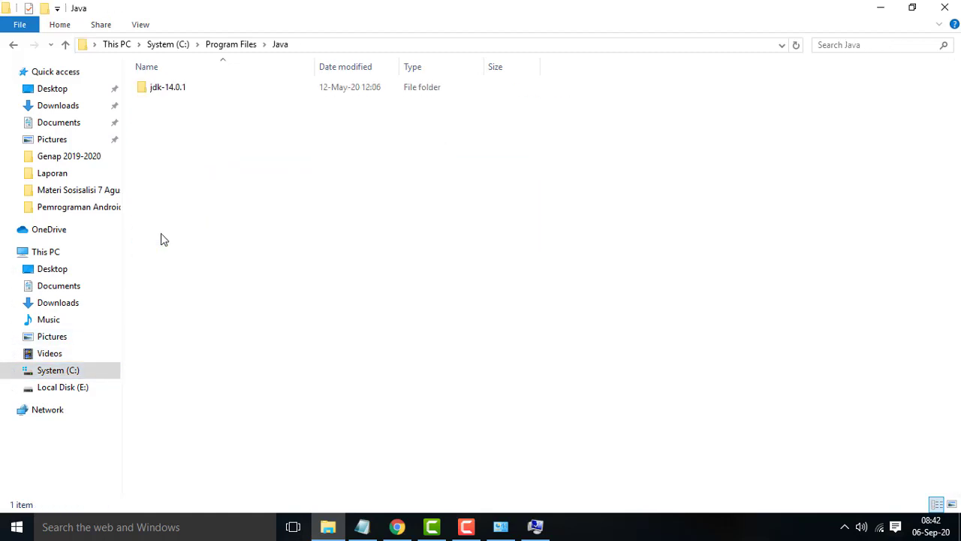
double_click(190, 87)
double_click(189, 93)
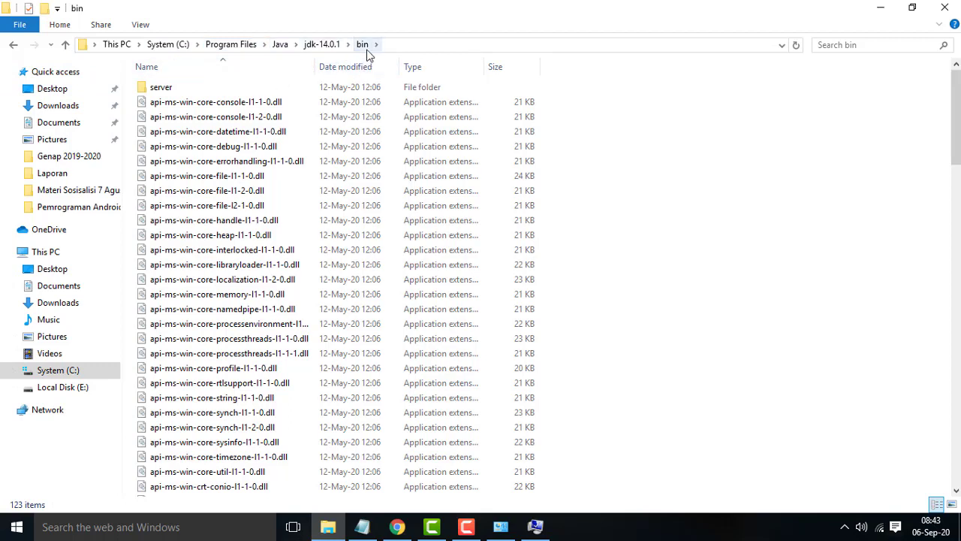
left_click(432, 49)
key("ctrl+c")
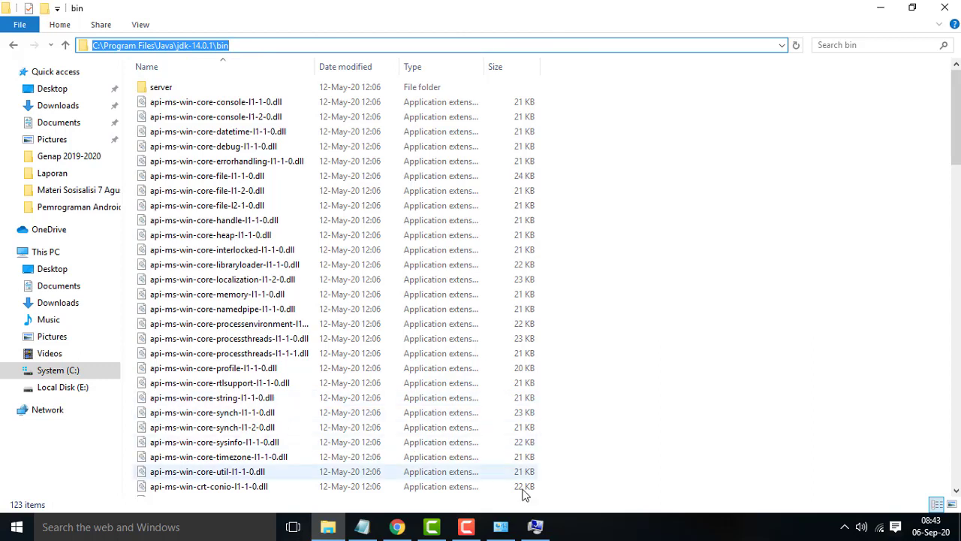
- Return to the new user variable, enter C:\Program Files\Java\jdk-14.0.1\bin as the value of Path, and cancel it
left_click(536, 528)
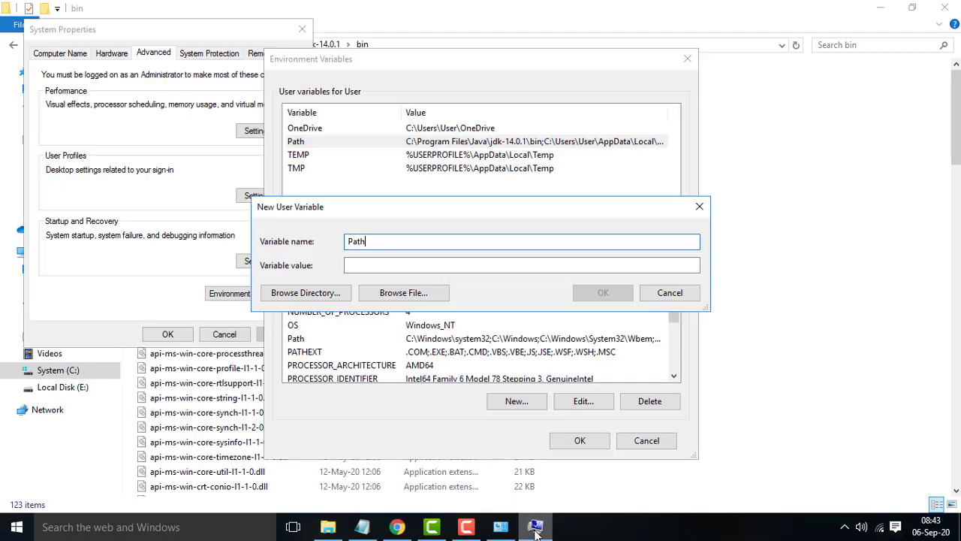
left_click(366, 265)
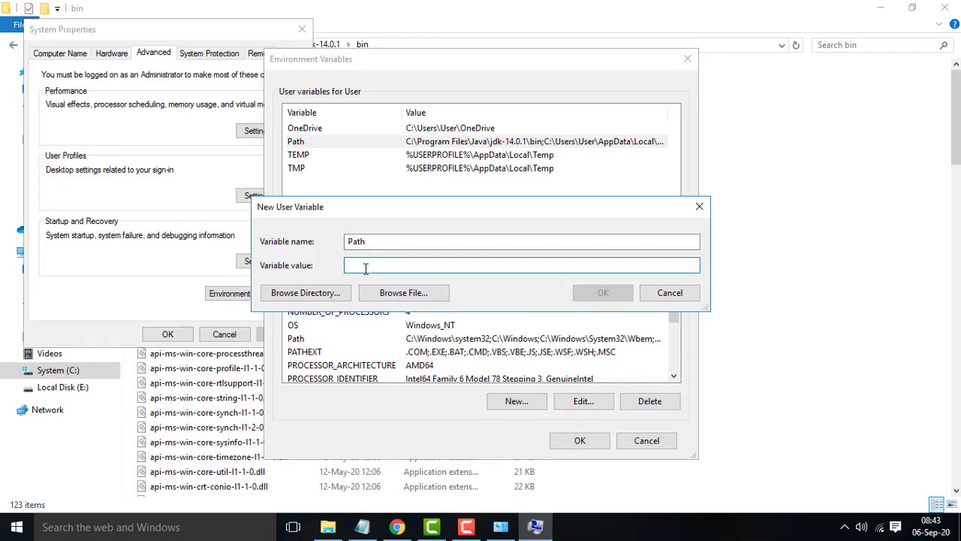
key("ctrl+v")
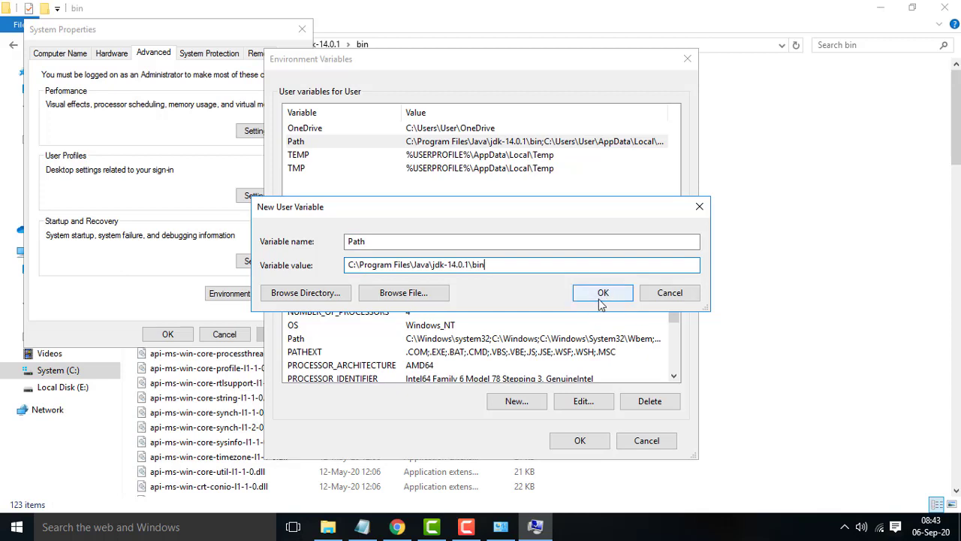
left_click(665, 296)
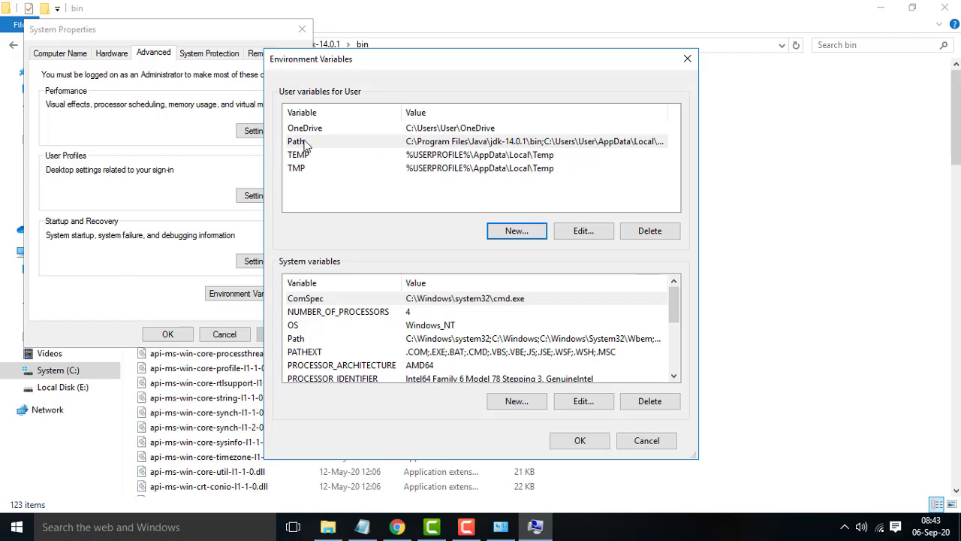
- Edit the existing Path user variable, insert a new entry C:\Program Files\Java\jdk-14.0.1\bin, and cancel the change
left_click(337, 142)
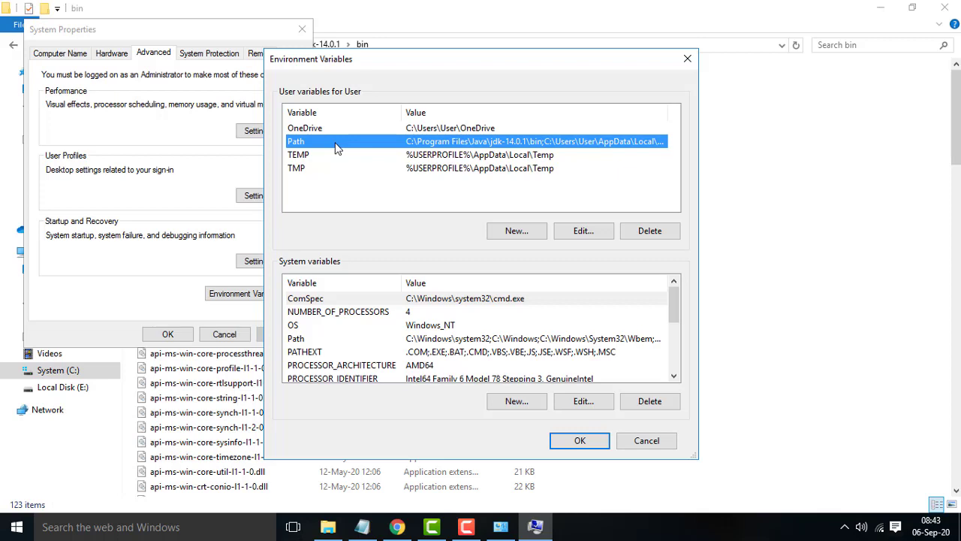
left_click(581, 231)
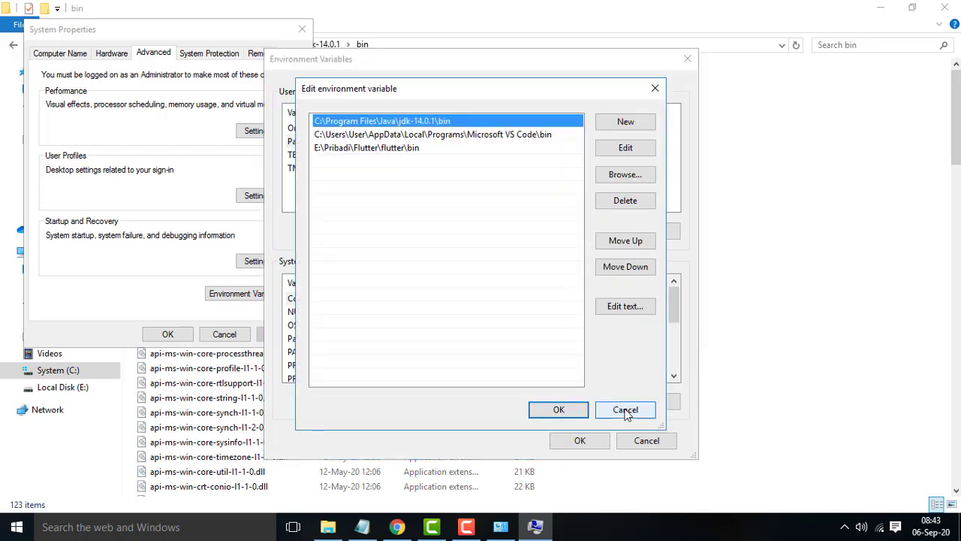
left_click(647, 409)
left_click(590, 230)
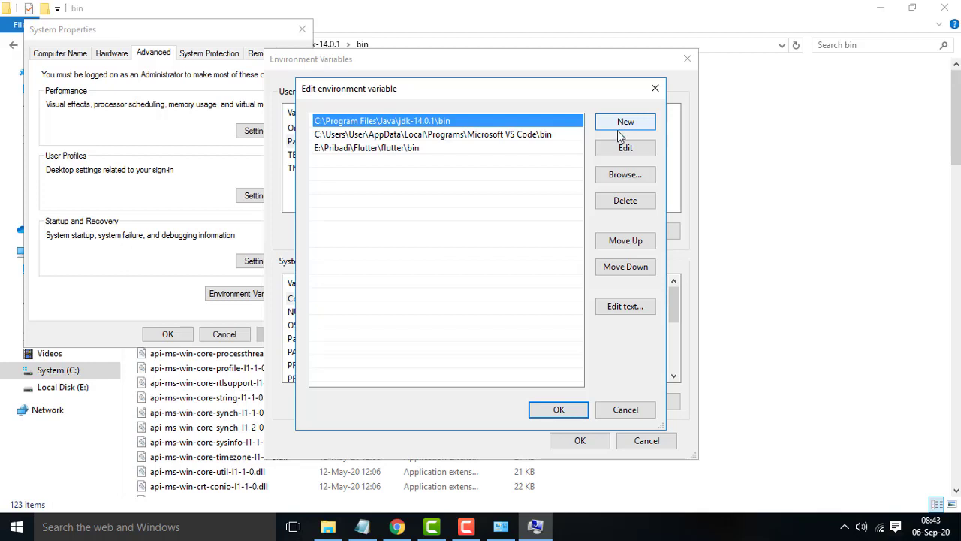
left_click(626, 127)
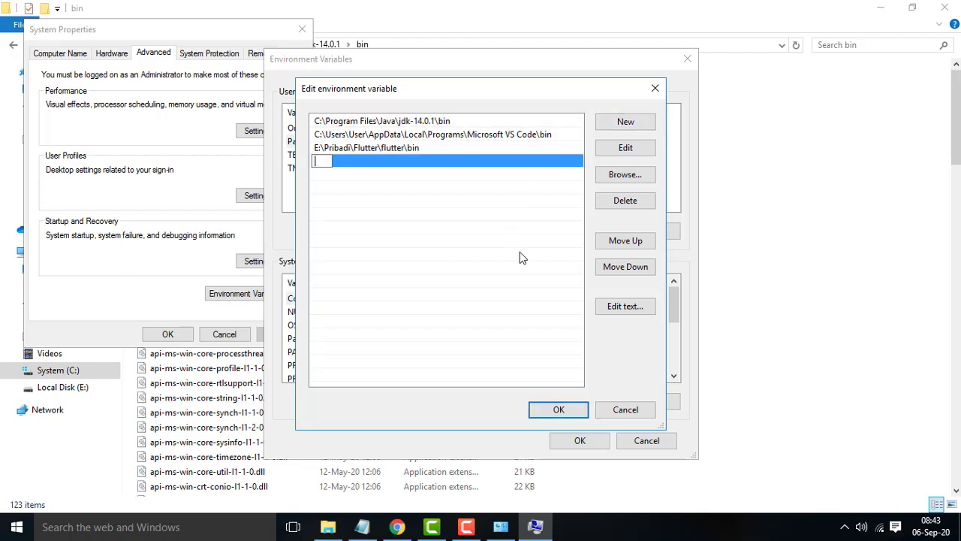
key("ctrl+v")
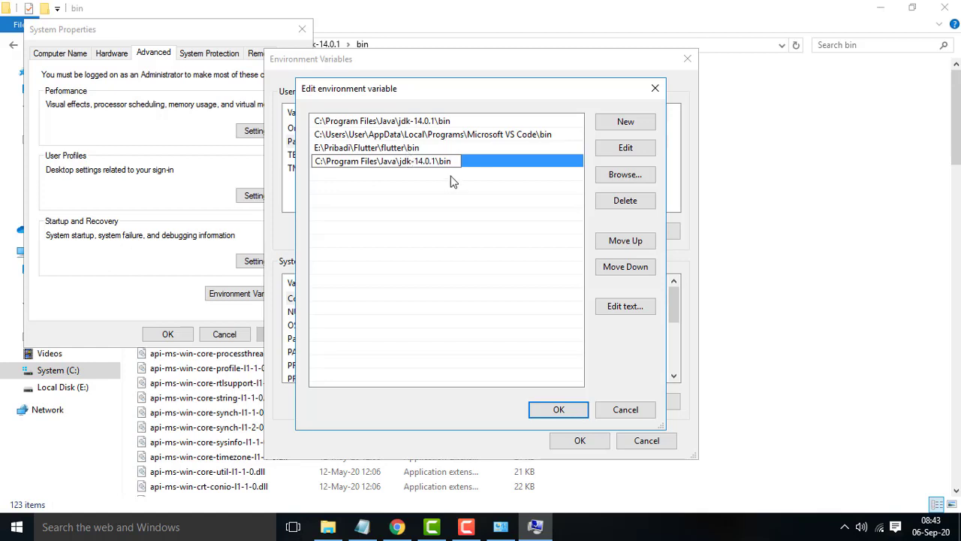
left_click(622, 410)
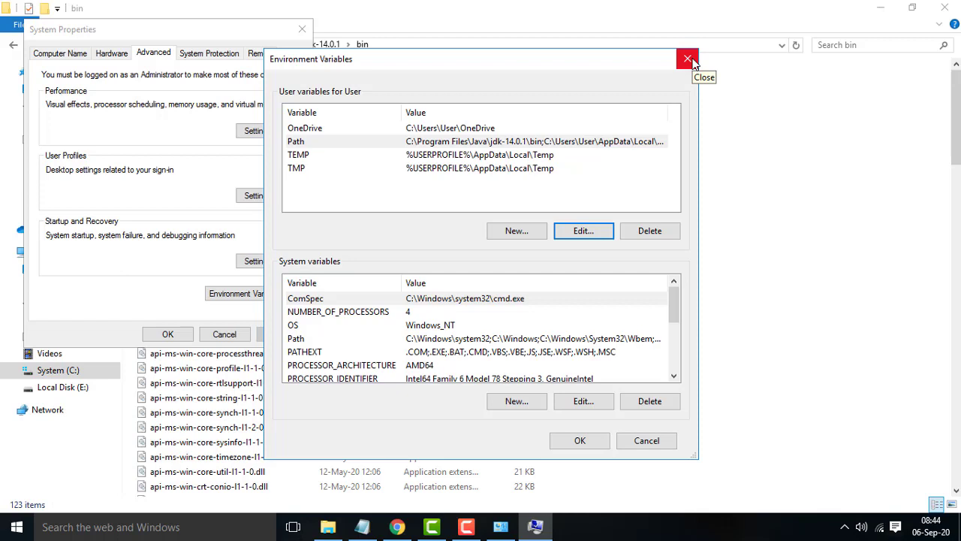
- Open the Command Prompt, run javac to test the Java path, and look through its output
left_click(16, 527)
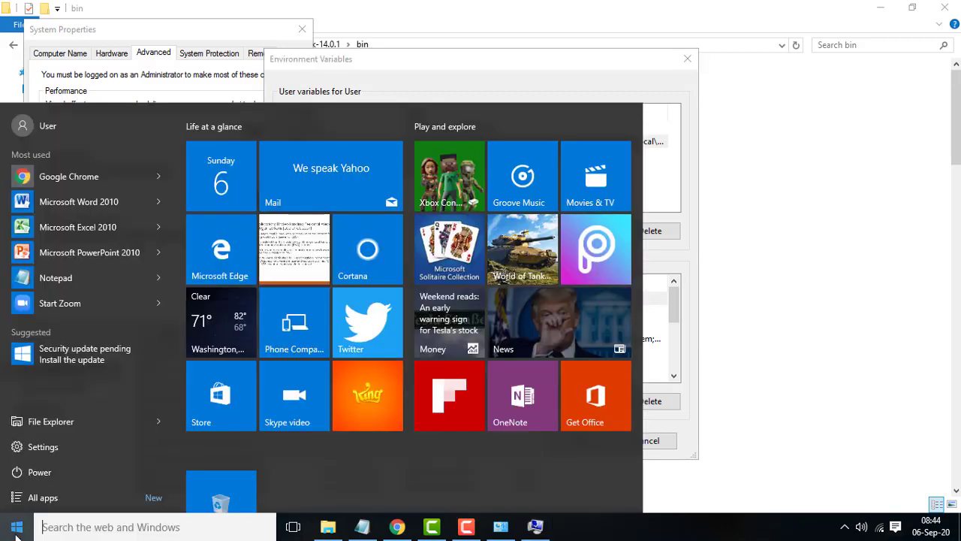
type("cmd")
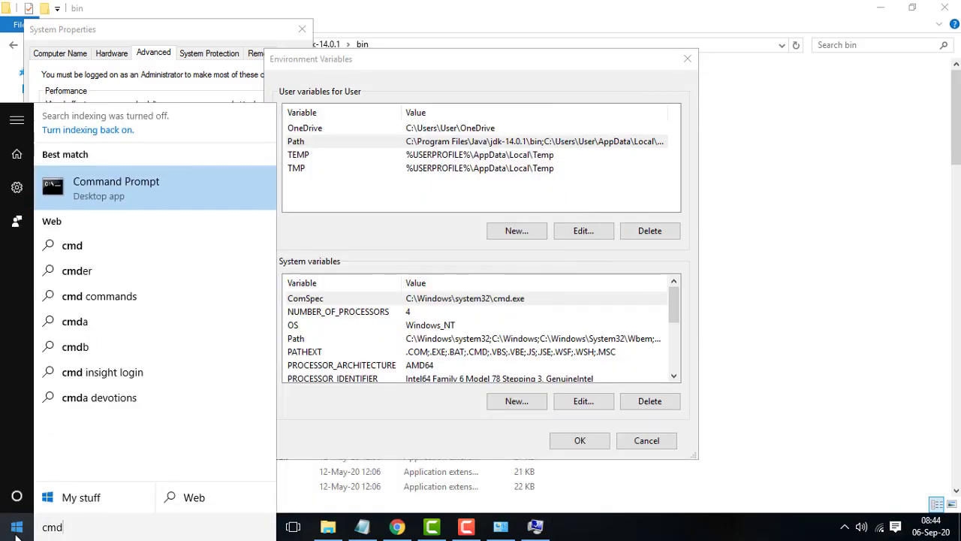
key("Return")
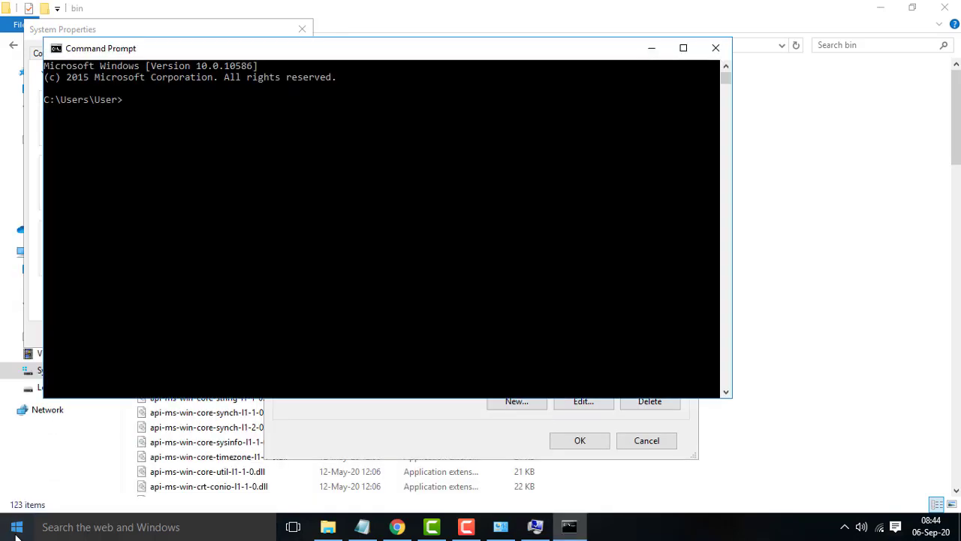
type("javac")
key("Return")
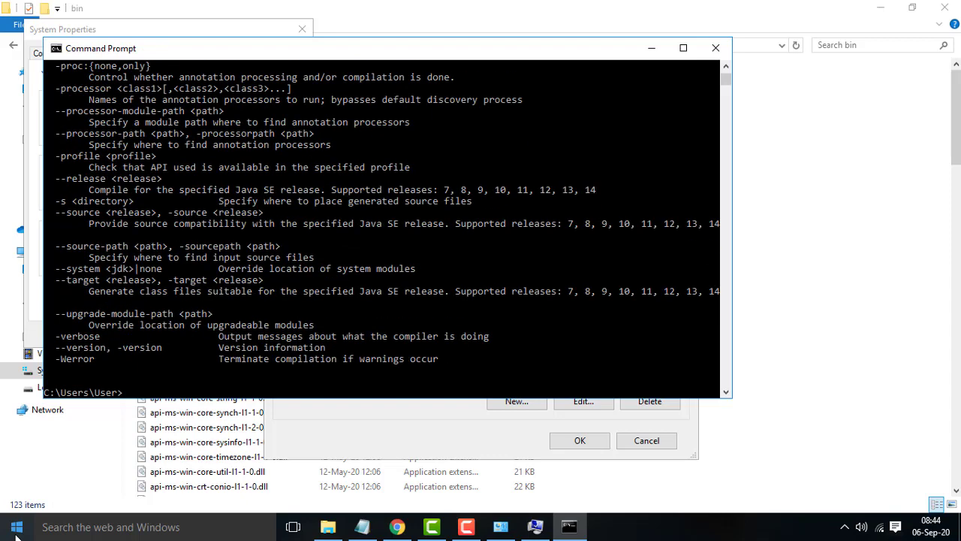
scroll(239, 274, "up", 8)
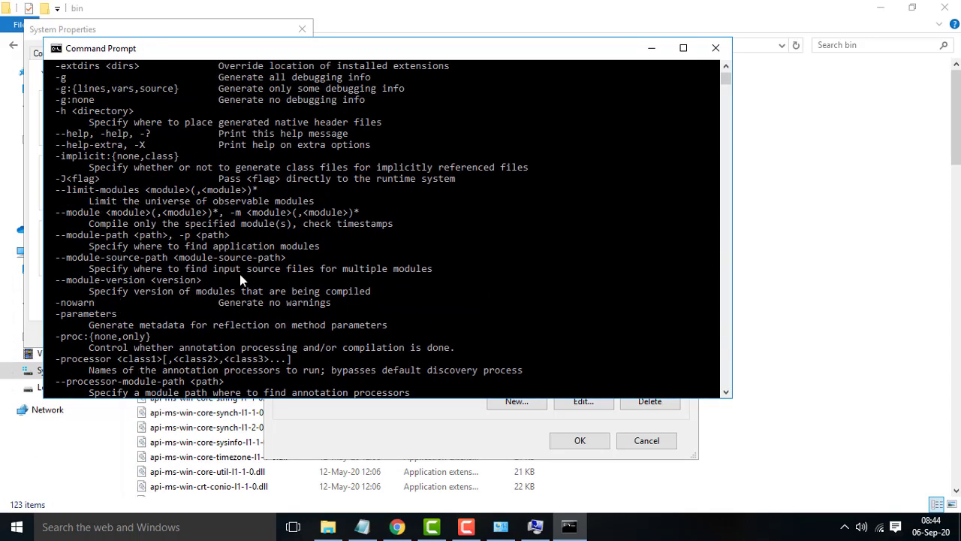
scroll(240, 274, "up", 7)
scroll(153, 135, "down", 2)
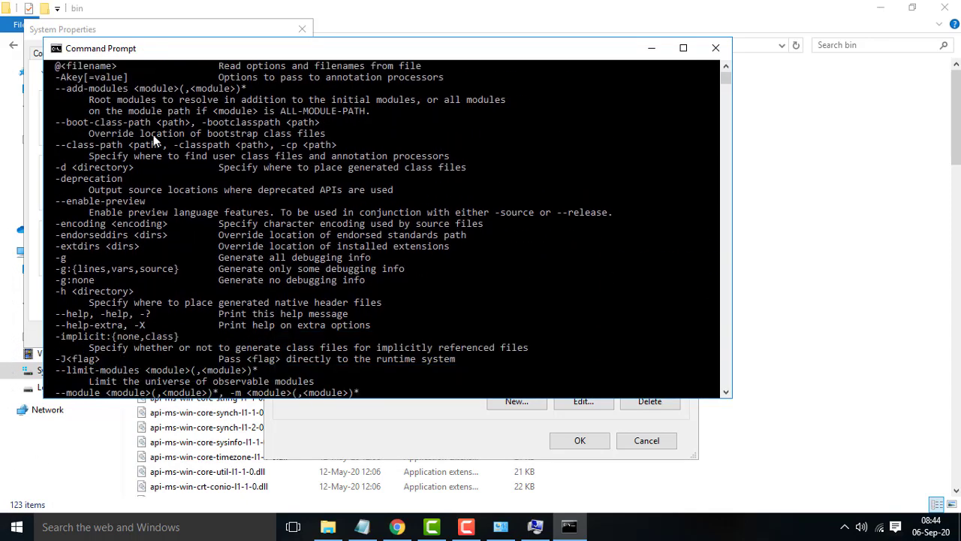
scroll(153, 134, "down", 20)
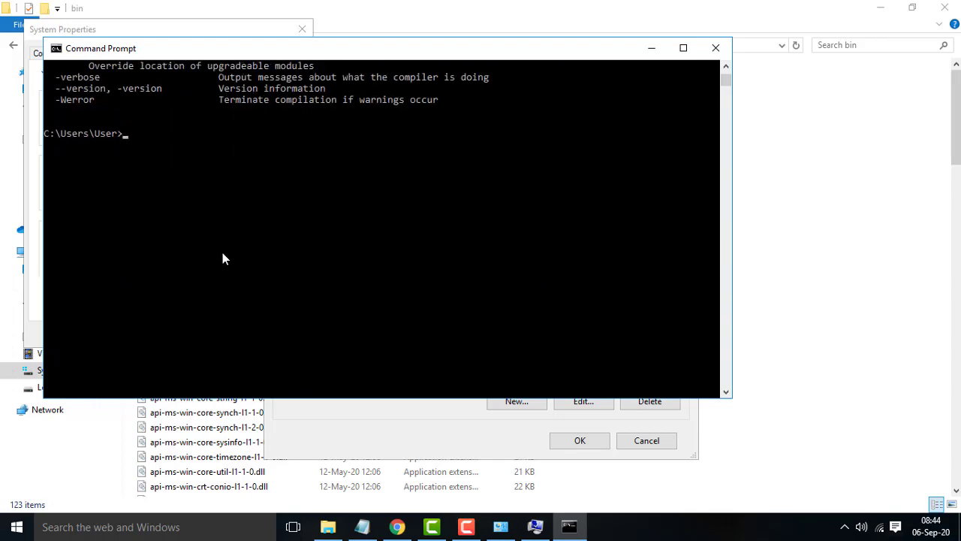
- Minimize the Command Prompt, insert a new entry C:\Program Files\Java\jdk-14.0.1\bin in the Path system variable, and cancel the change
left_click(647, 50)
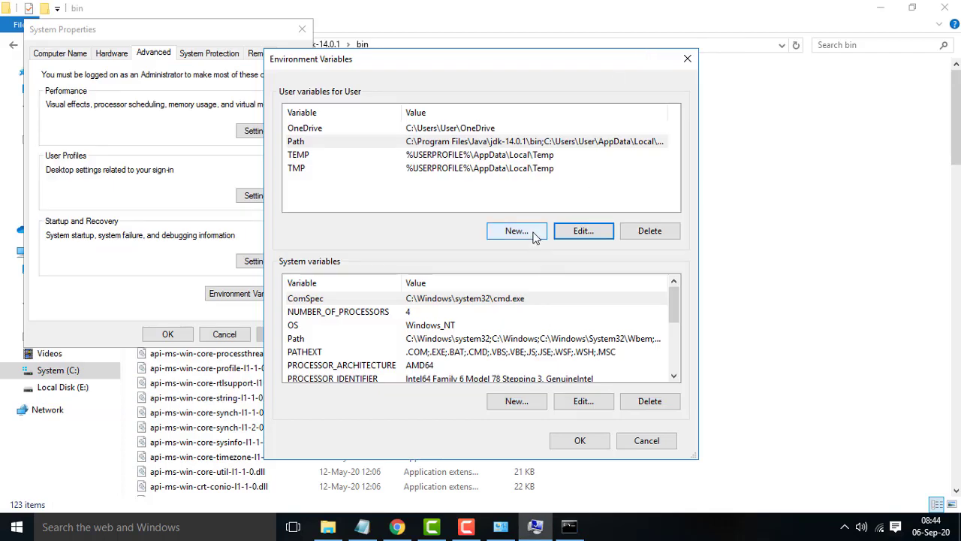
left_click(309, 338)
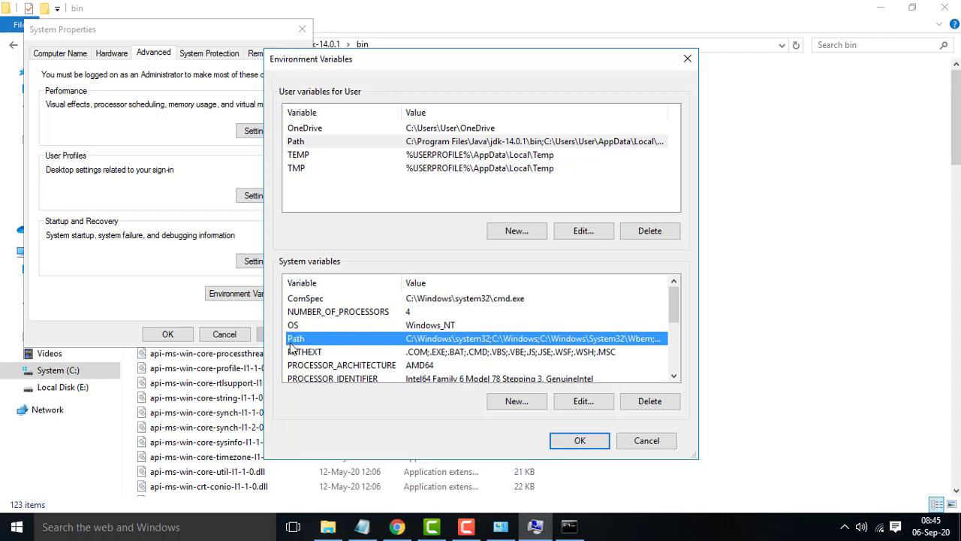
left_click(584, 402)
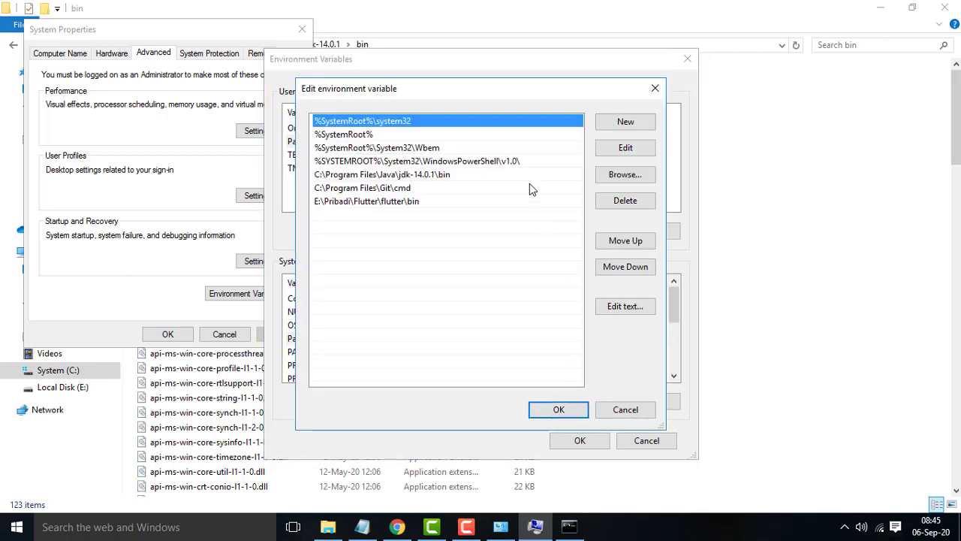
left_click(616, 125)
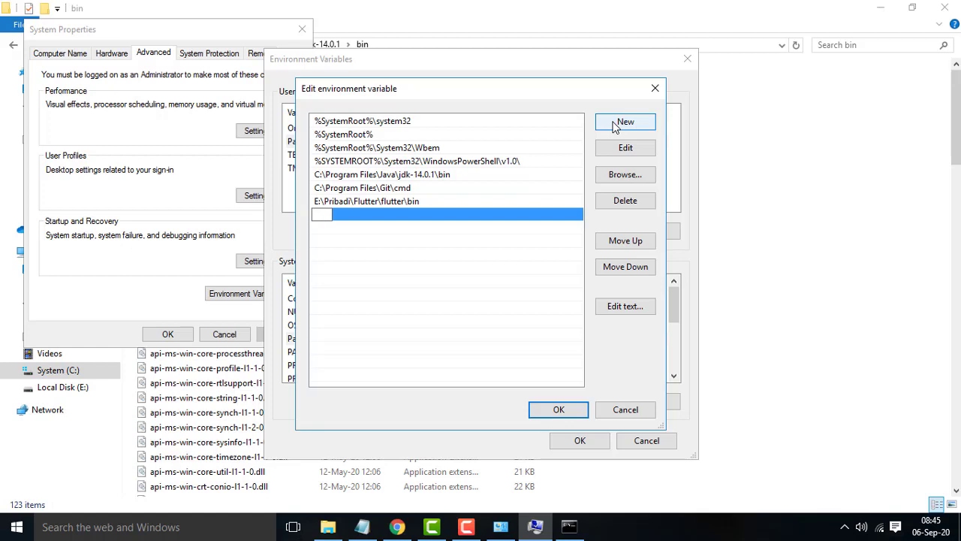
key("ctrl+v")
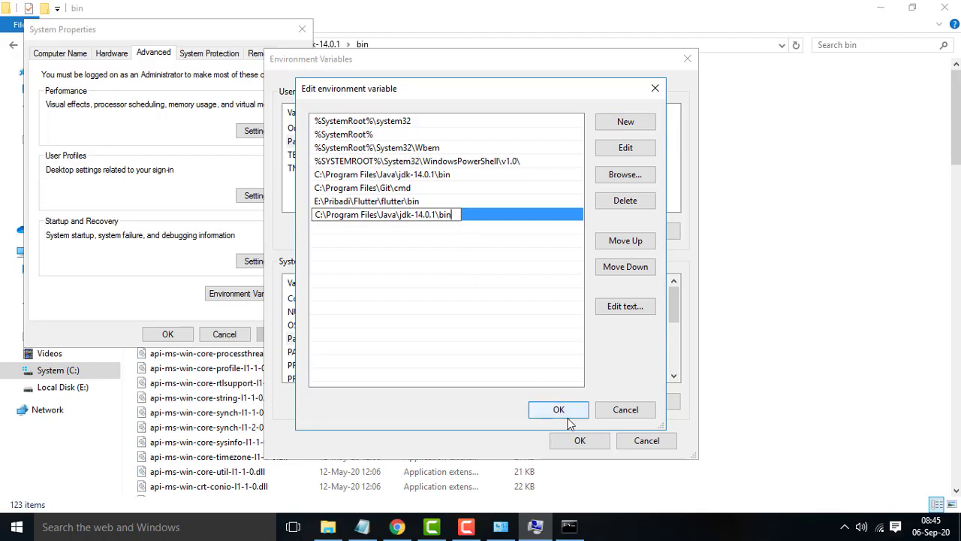
left_click(623, 413)
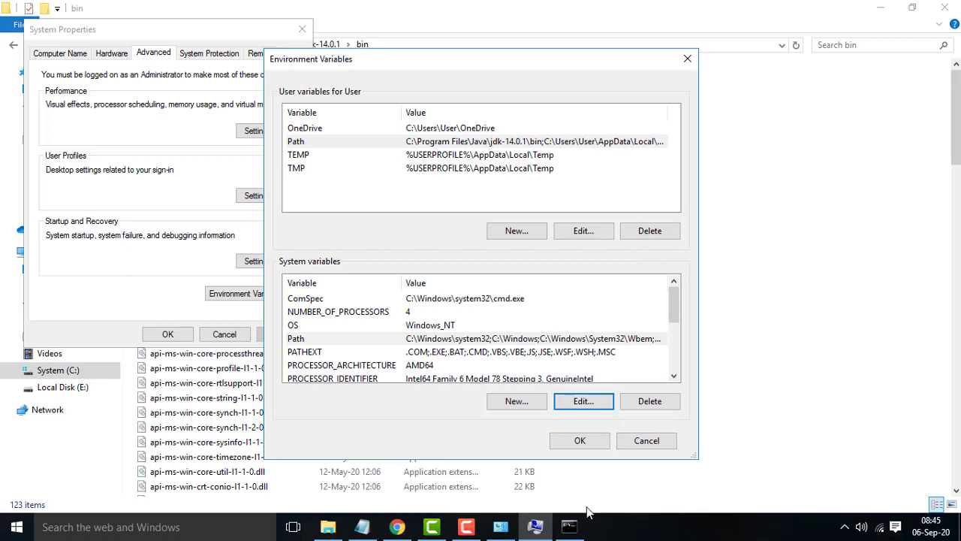
- Switch back to the Command Prompt and run javac again
left_click(574, 531)
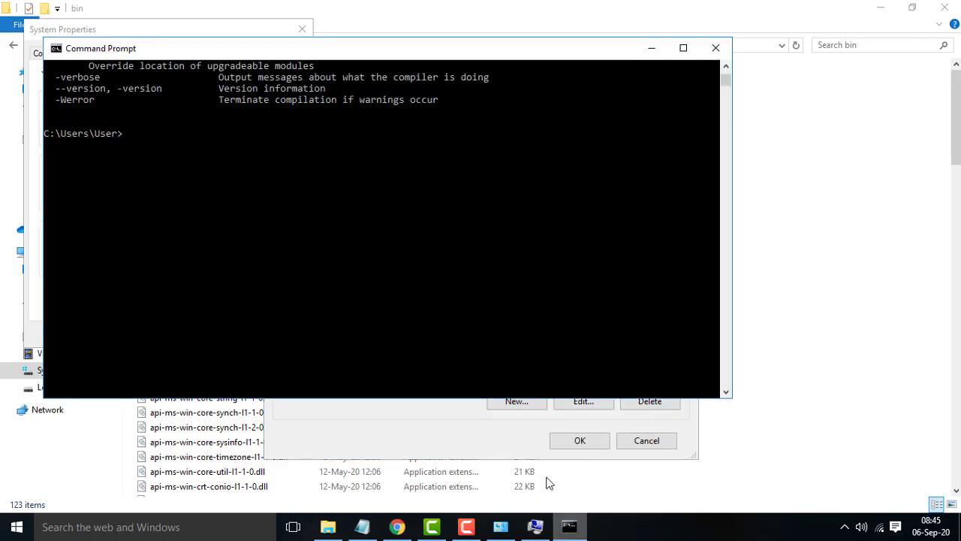
type("javac")
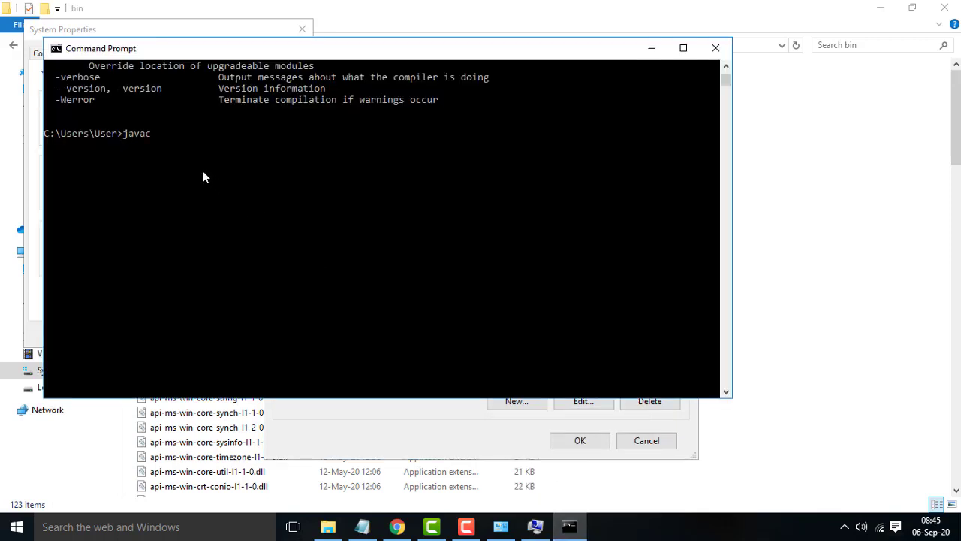
key("Return")
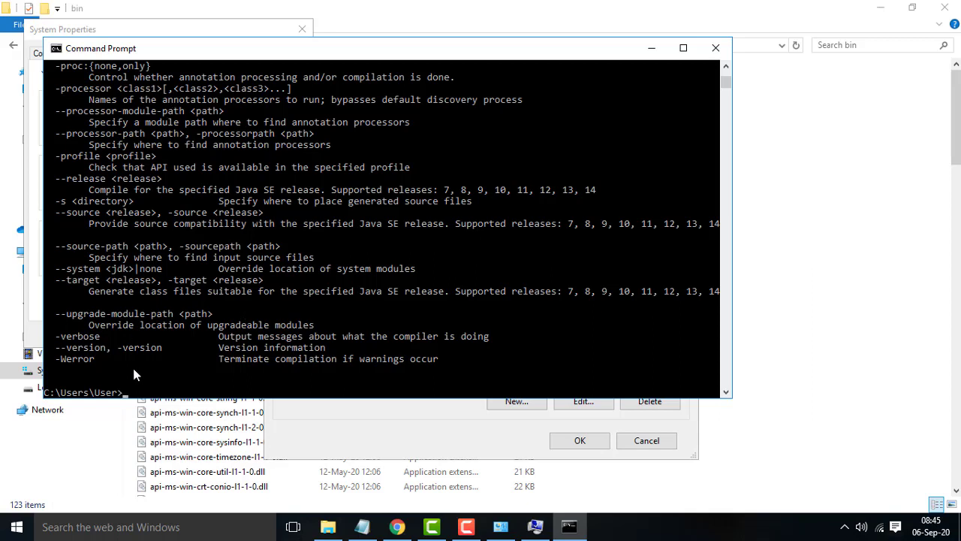
- Close the current Command Prompt and open a fresh one by searching for cmd
left_click(716, 49)
left_click(10, 532)
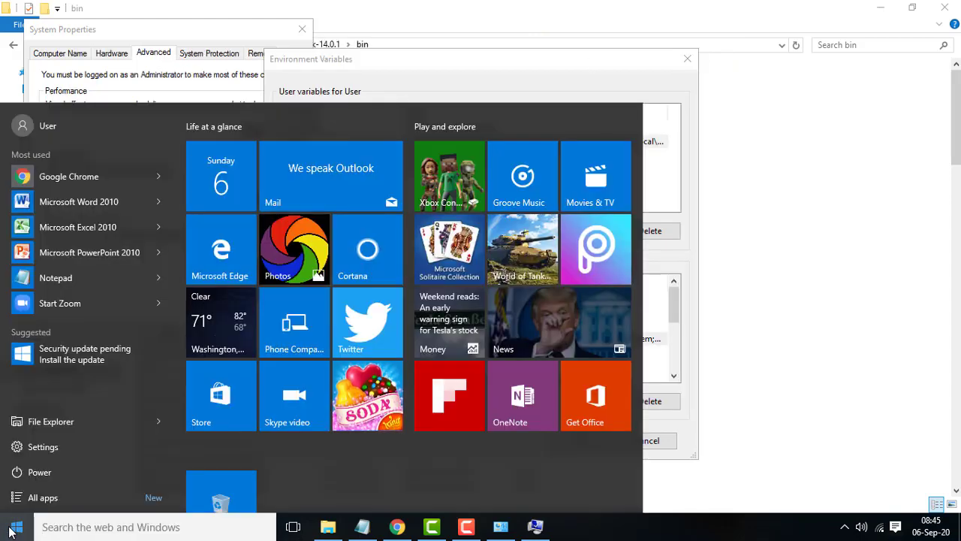
type("c,m")
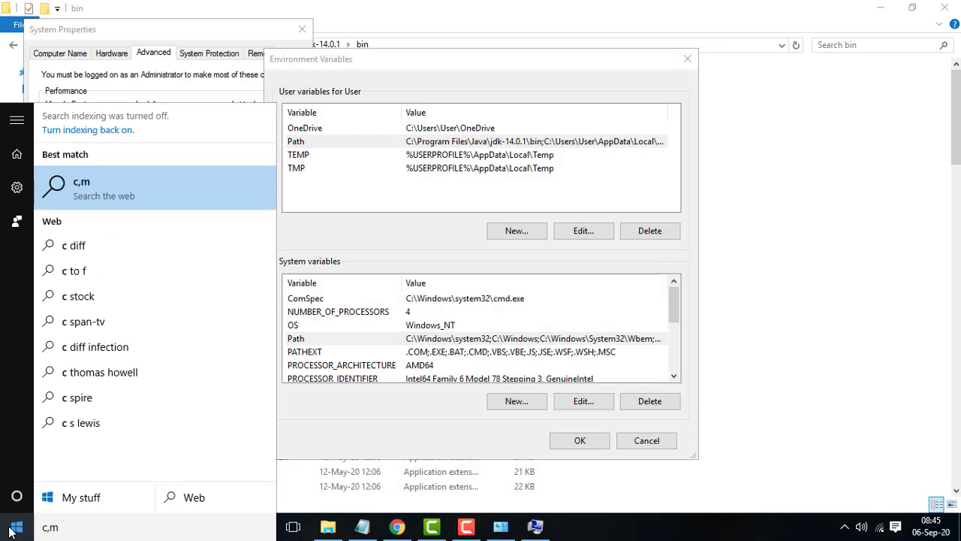
key("BackSpace")
key("BackSpace")
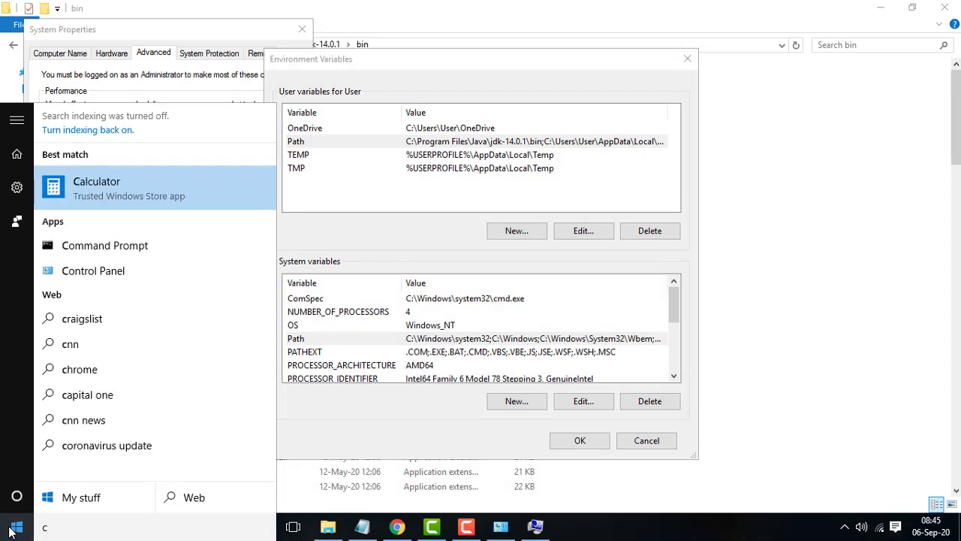
type("md")
key("Return")
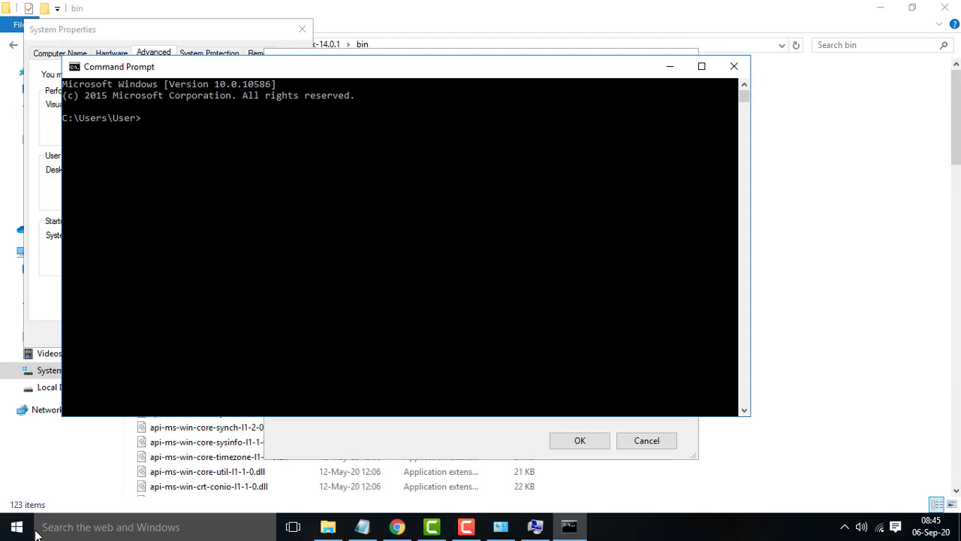
- Run javac in the new Command Prompt to test the Java path, and close the window
type("javac")
key("Return")
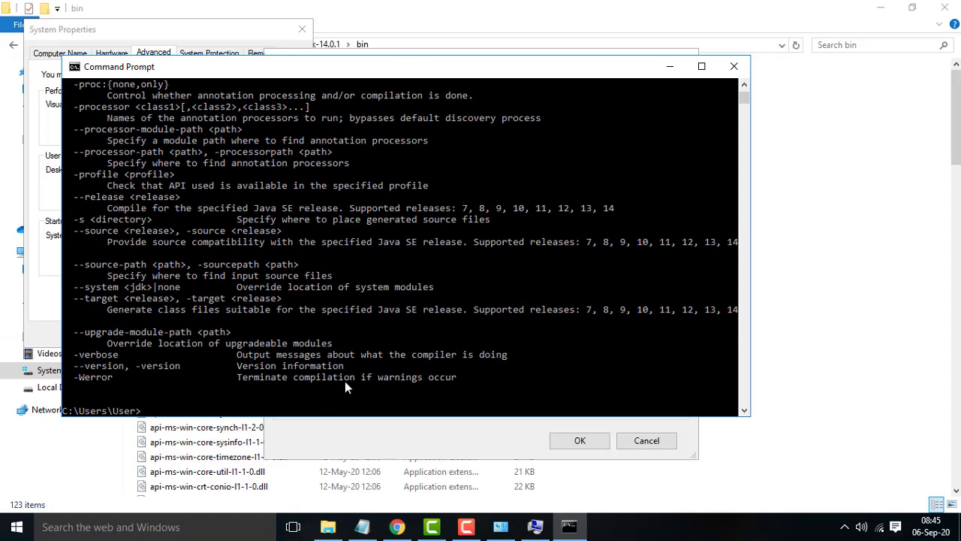
left_click(734, 68)
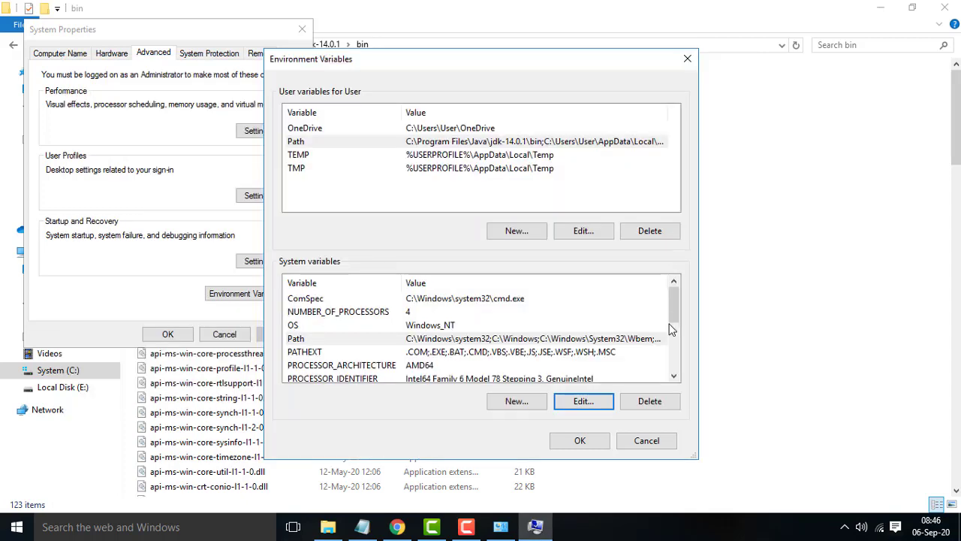
- Confirm the Environment Variables and System Properties dialogs, and close the System window of the Control Panel
left_click(590, 442)
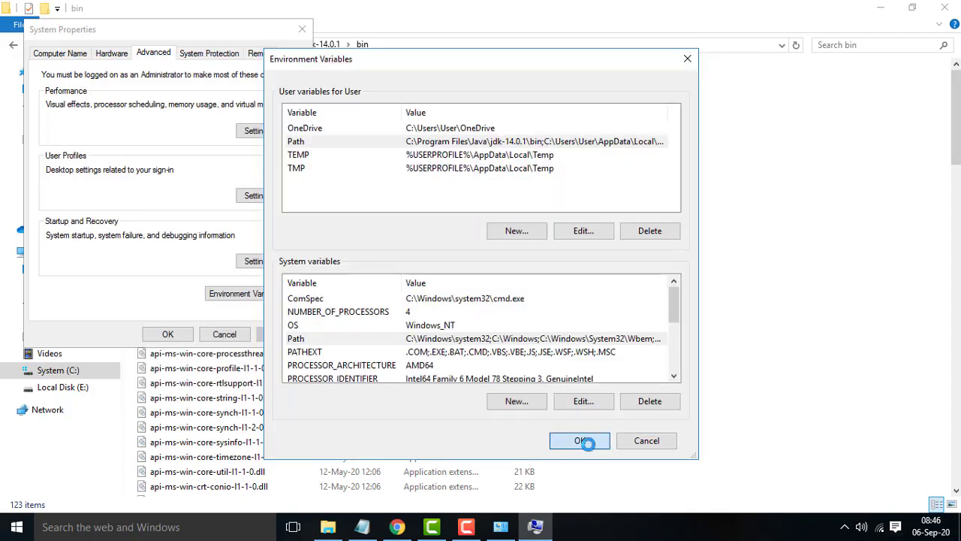
left_click(179, 338)
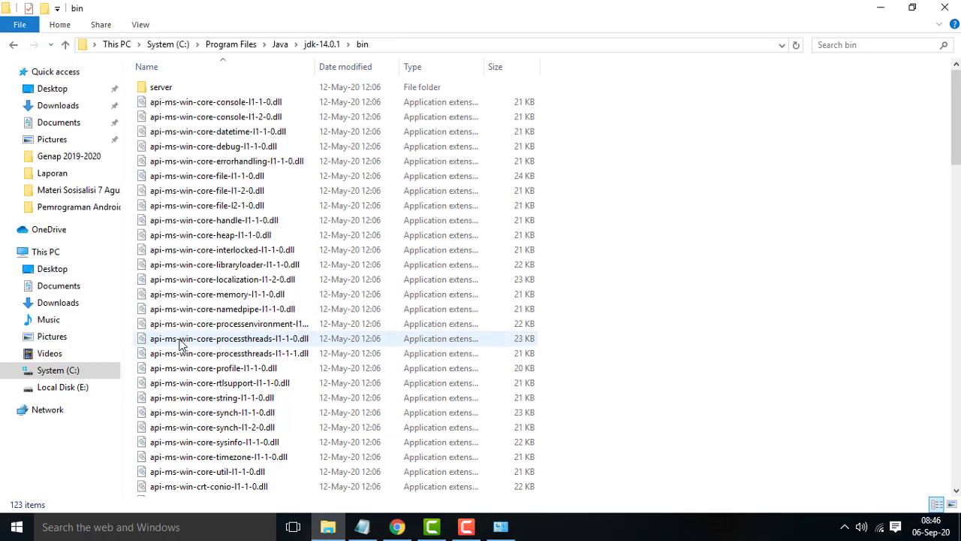
left_click(502, 527)
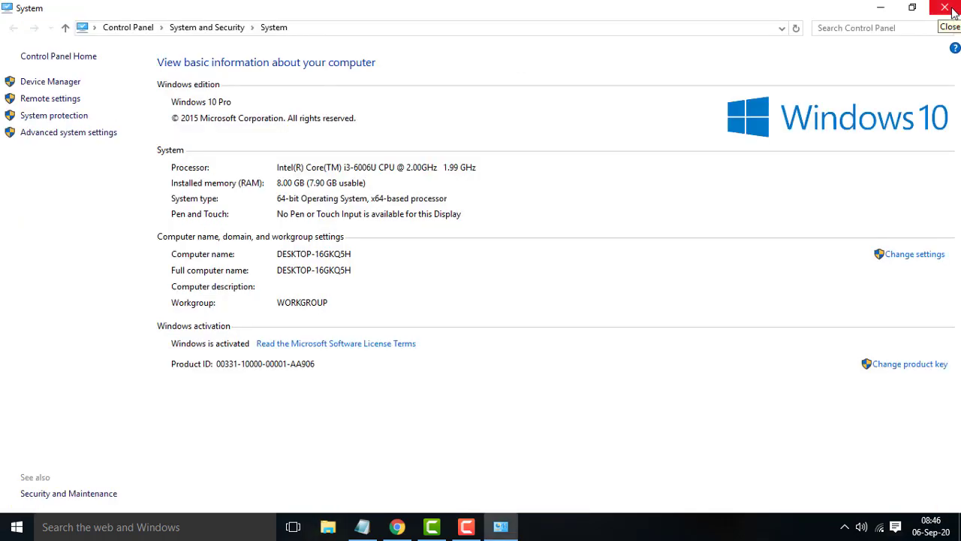
left_click(945, 8)
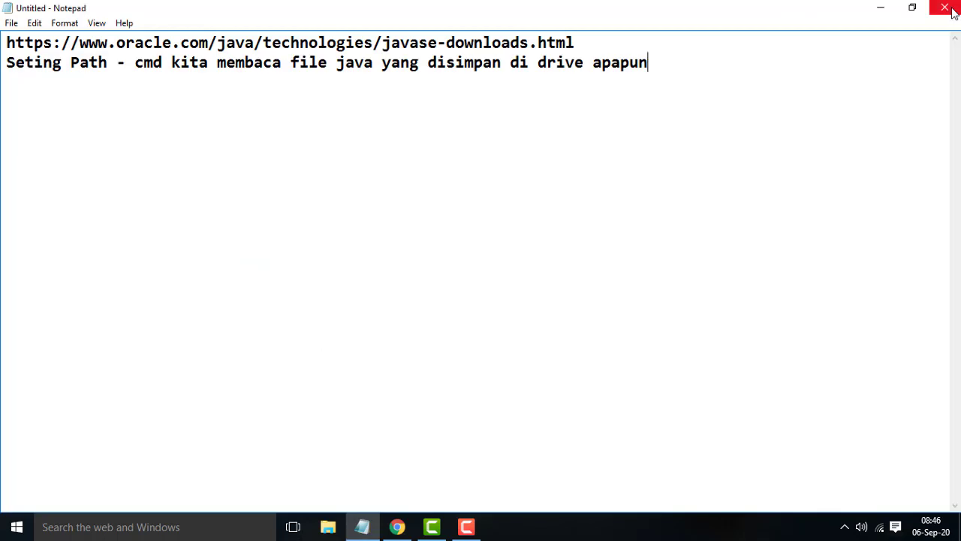